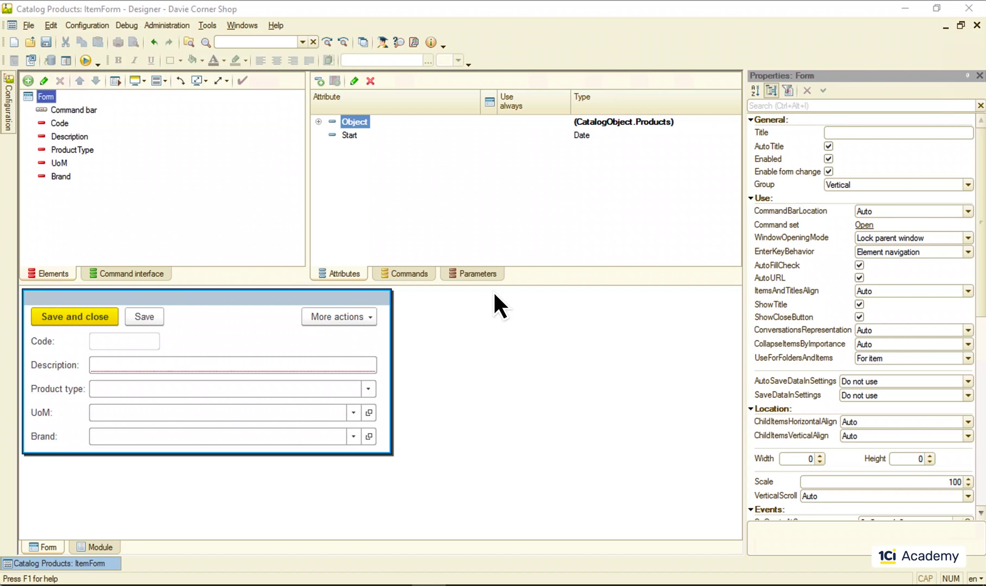
- Add a label titled 'This is some very importand info for a user' under the command bar, plus an empty field
click(28, 80)
double_click(205, 333)
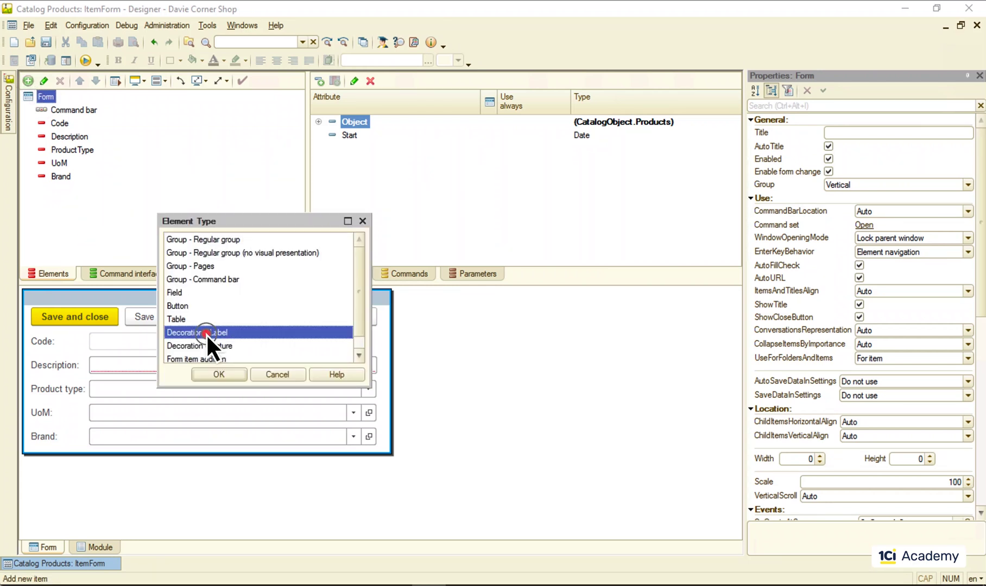
click(95, 80)
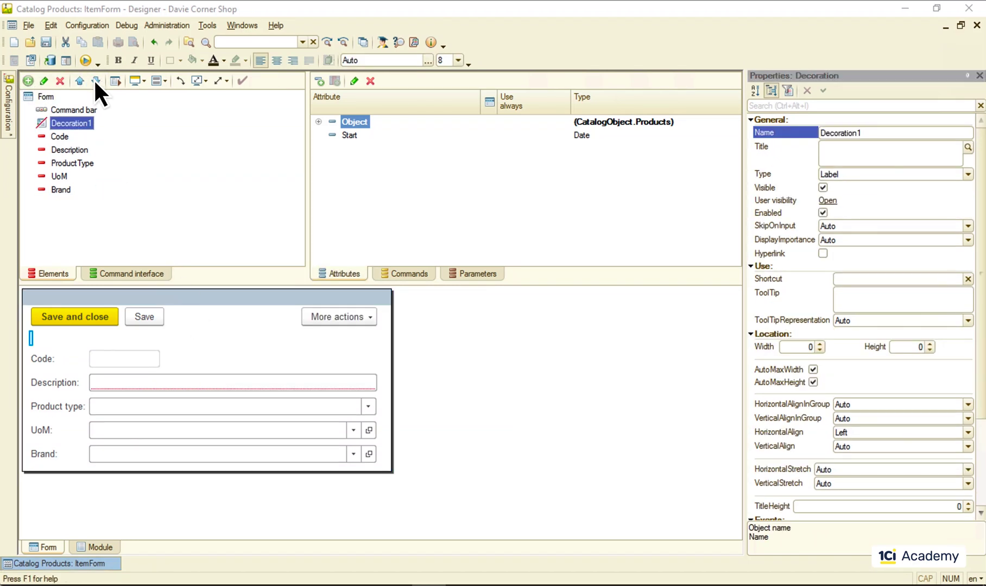
double_click(73, 125)
click(851, 156)
text(This i)
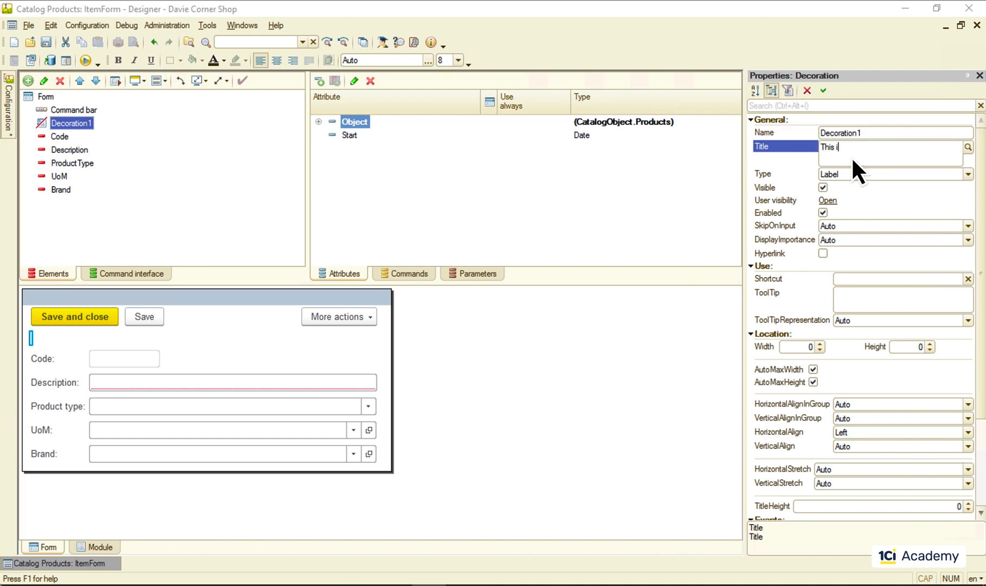
text(s some very importand info for a user)
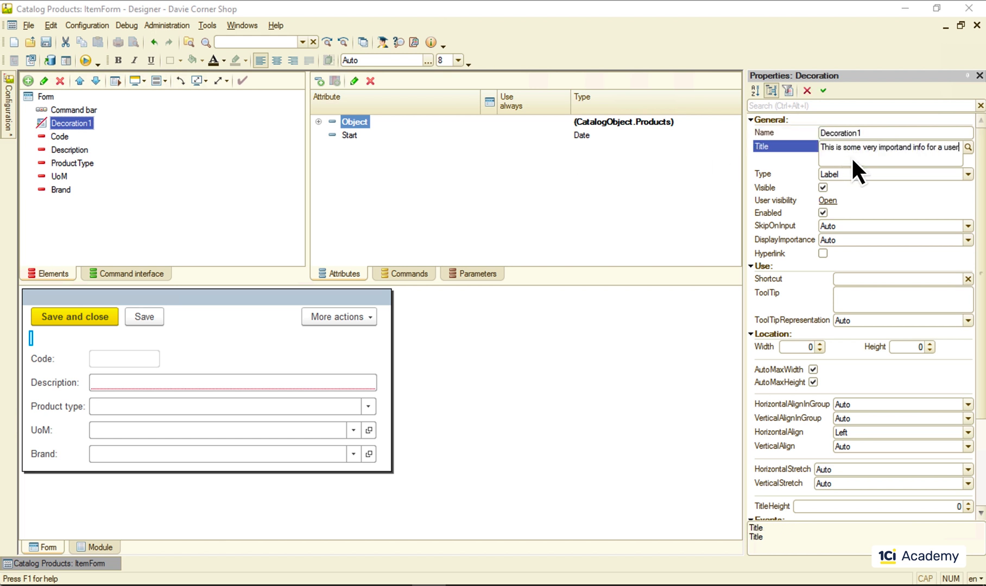
key(Return)
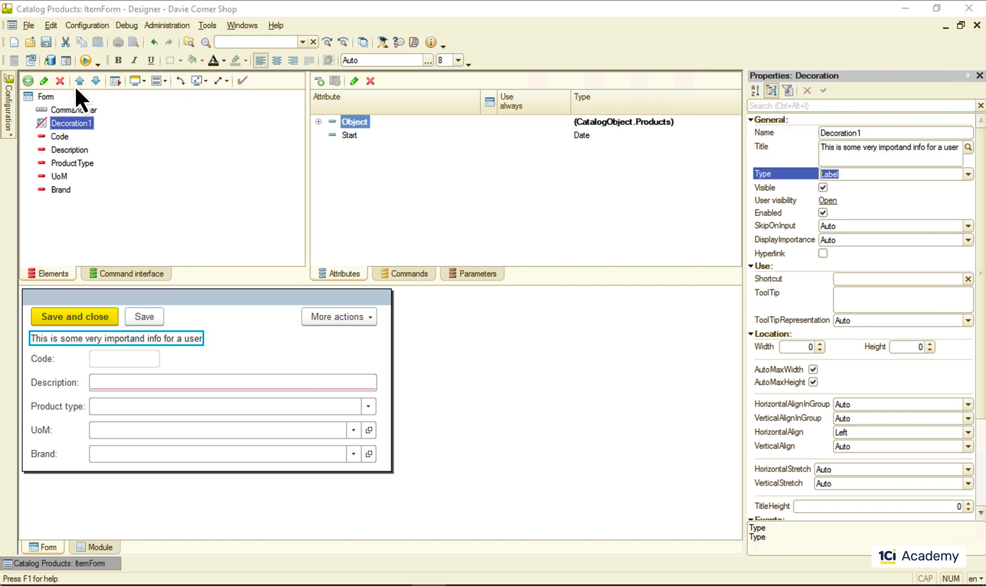
click(28, 80)
double_click(187, 293)
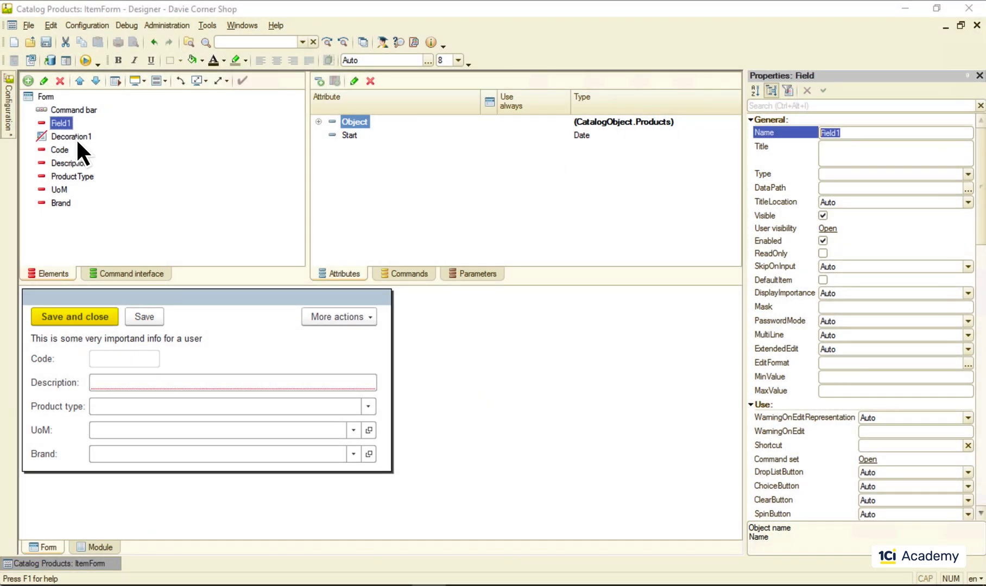
- Select the Decoration1 label in the Elements tree
click(75, 137)
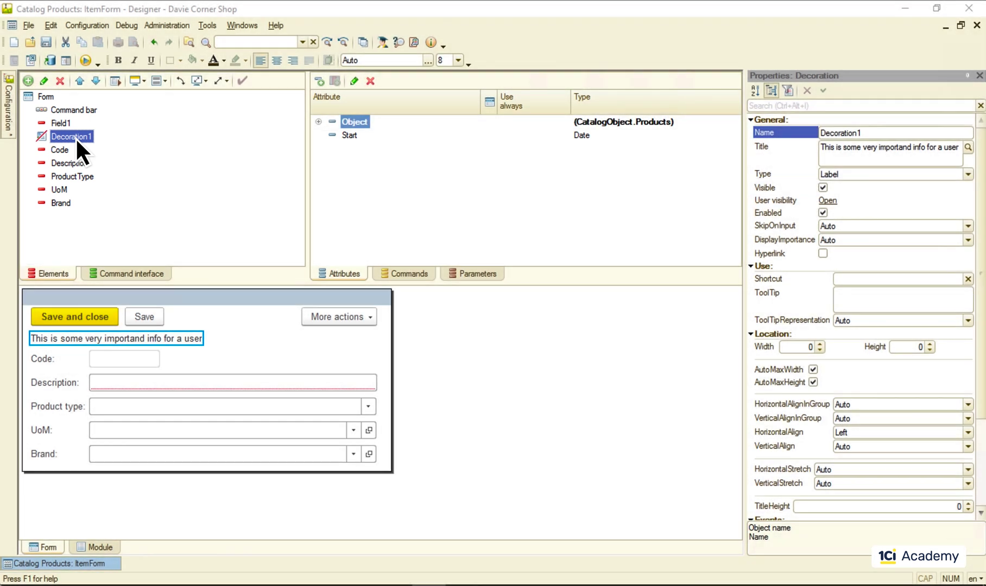
- Expand the Object attribute and select the Description field on the form
click(319, 121)
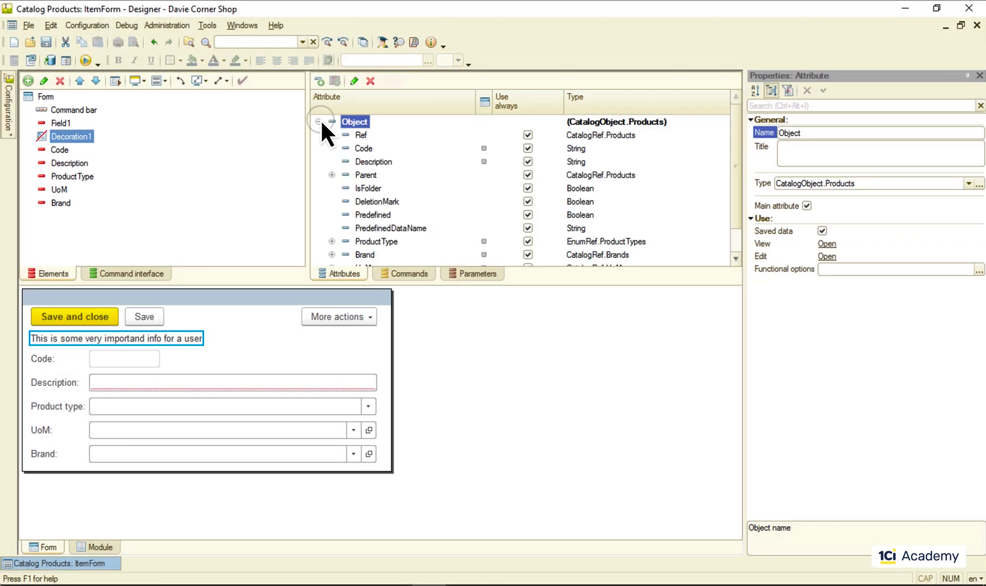
click(67, 164)
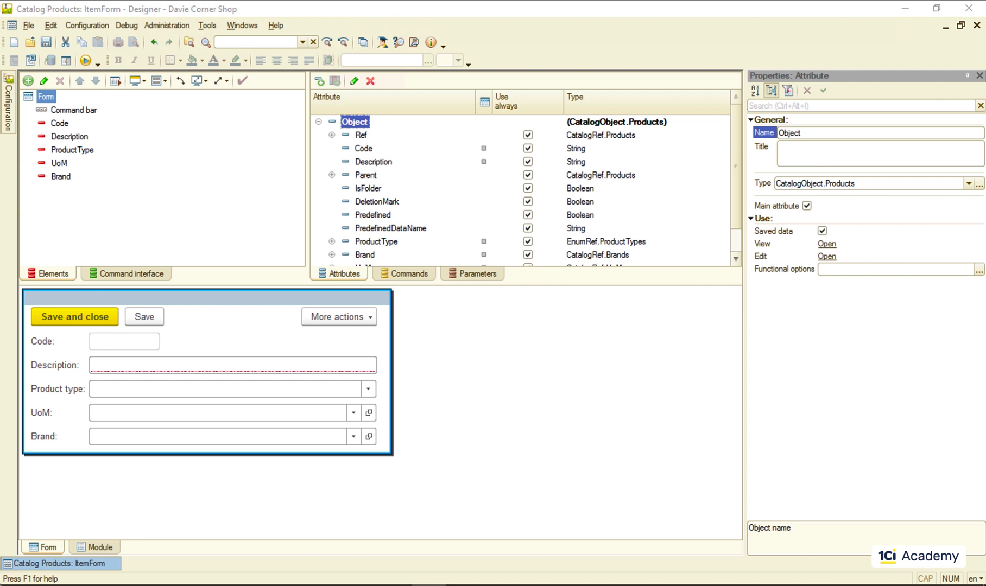
- Drag the Parent attribute into the Elements tree as a new field, then bring up the element types list
drag(368, 175, 216, 199)
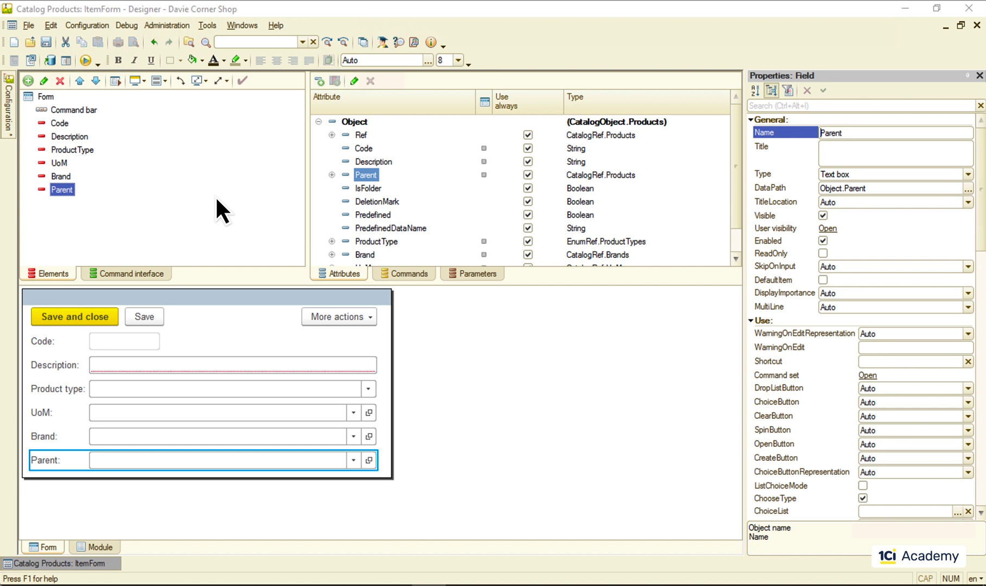
click(28, 82)
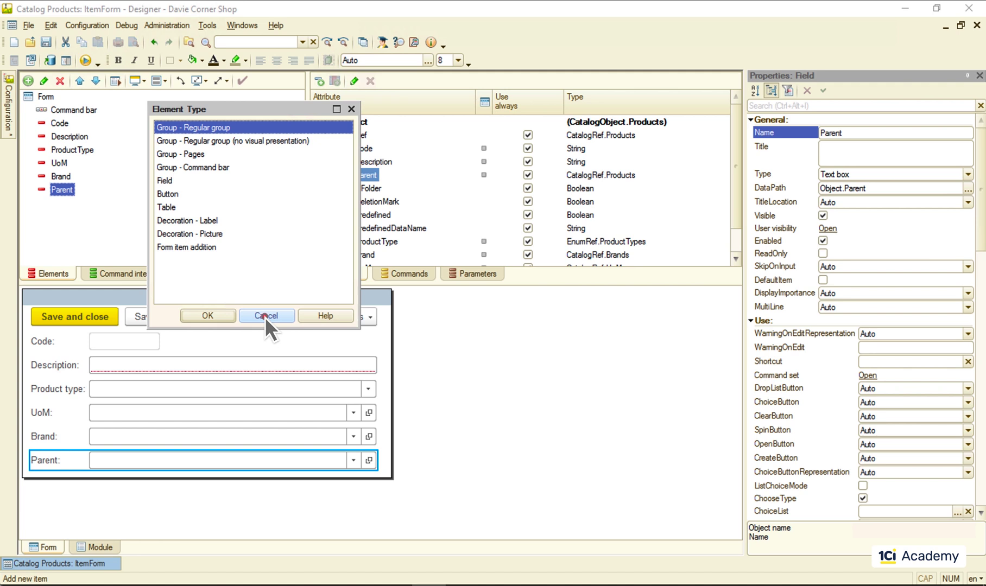
- Cancel the new element and review properties of Code, Description, ProductType, UoM, Brand and Parent
click(265, 316)
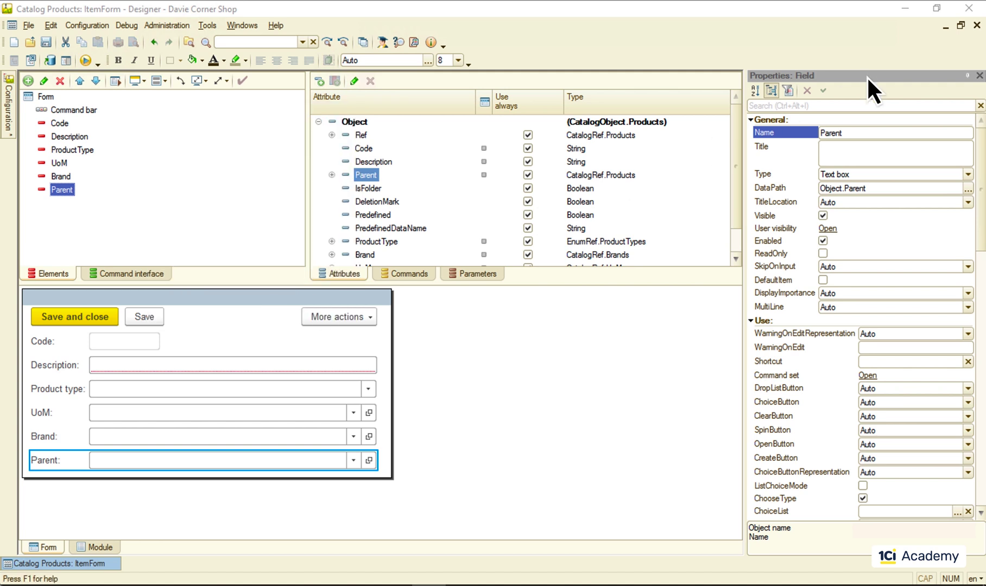
drag(867, 76, 176, 152)
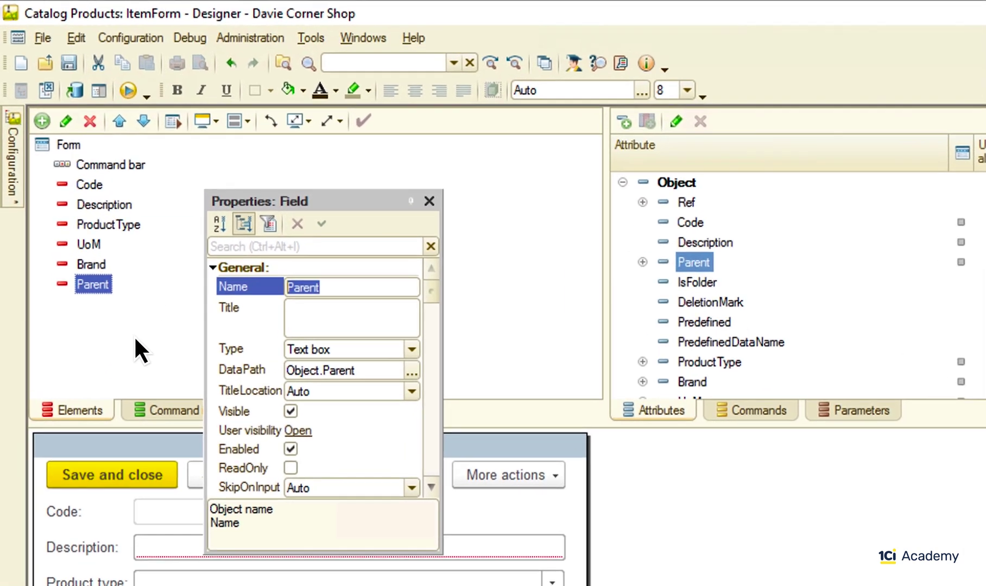
click(91, 186)
click(89, 207)
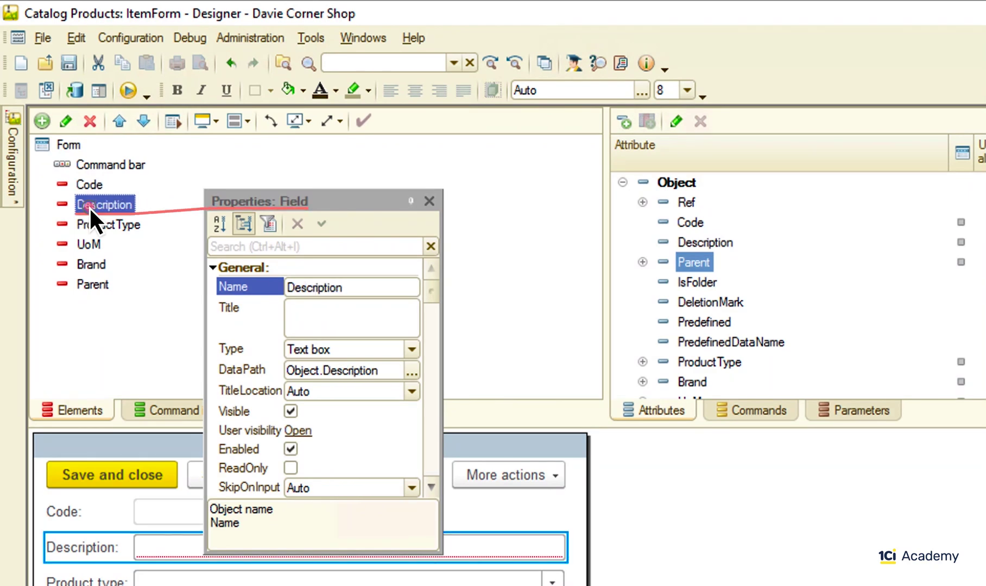
click(92, 226)
click(90, 246)
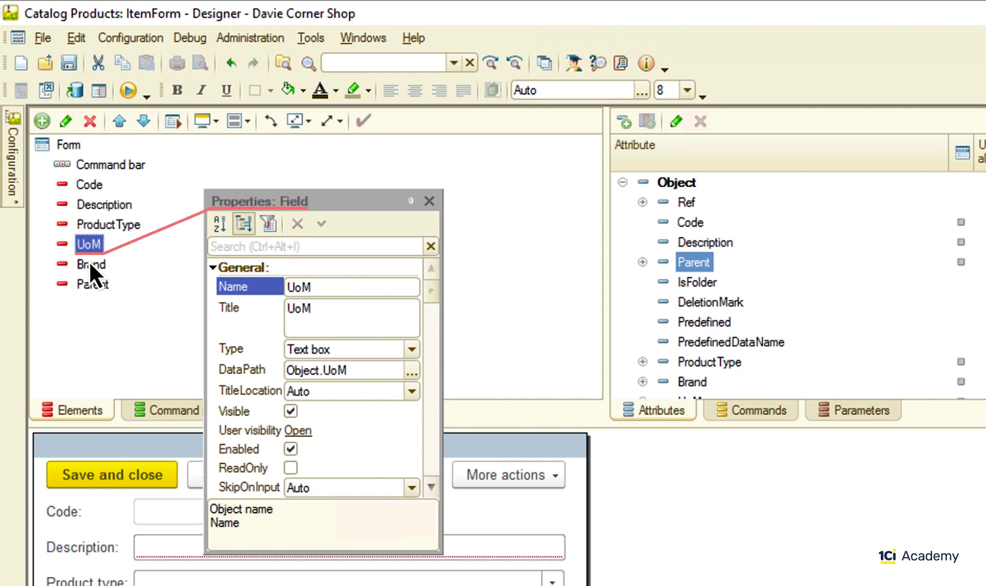
click(88, 265)
click(90, 284)
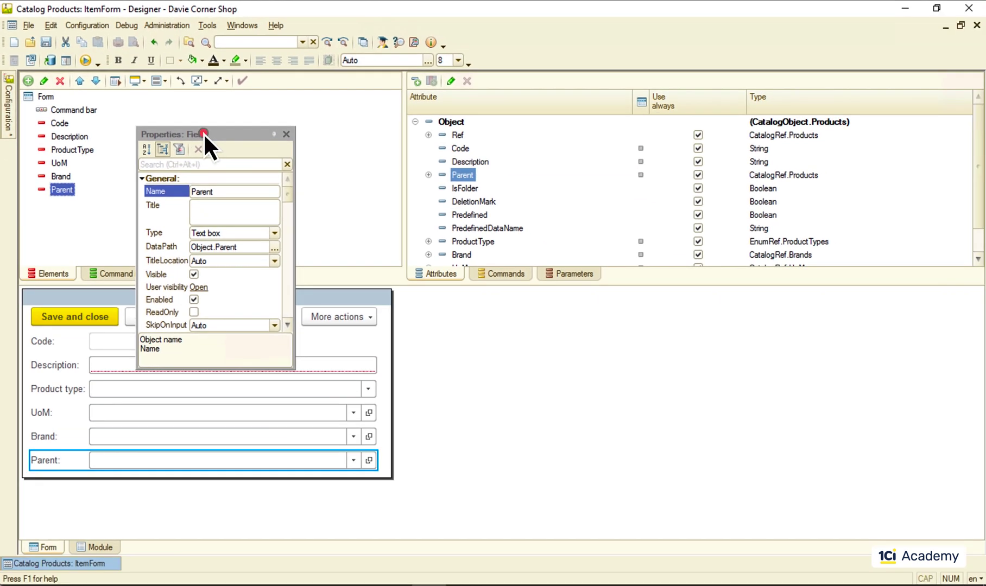
drag(238, 156, 983, 82)
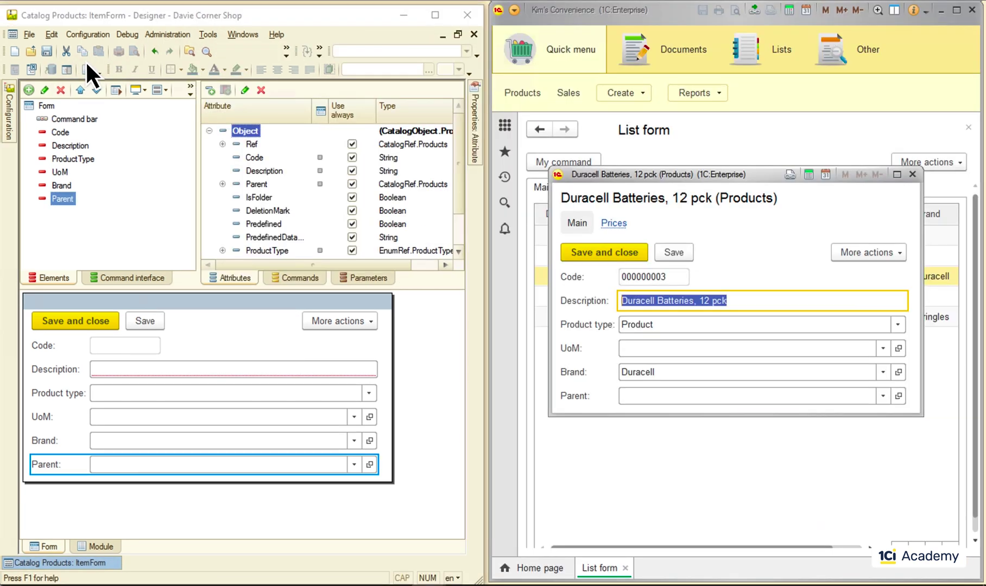
- Edit the product's description so it reads '12-pack'
click(71, 147)
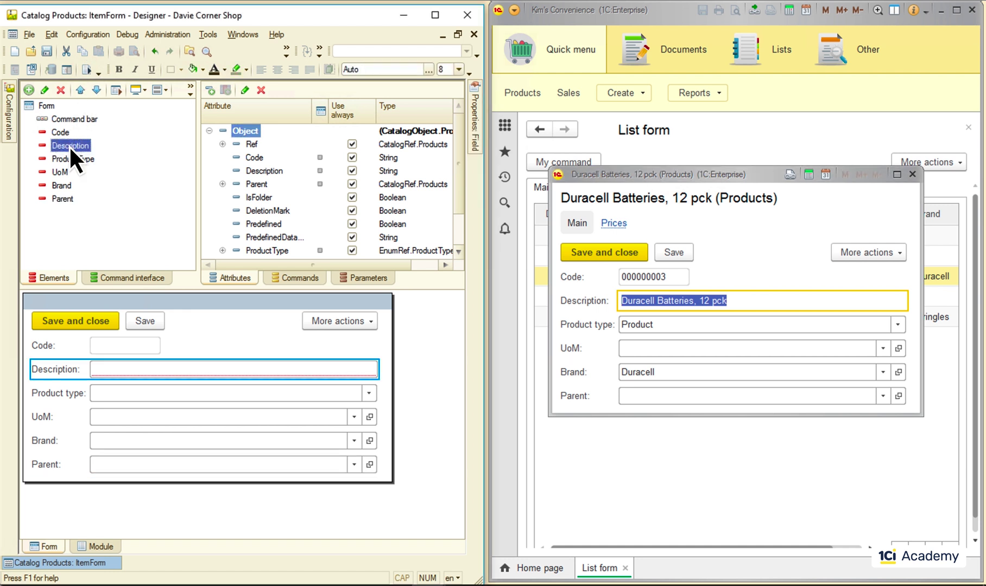
click(771, 299)
key(Left)
key(Left)
key(Left)
key(BackSpace)
text(-)
key(Right)
text(a)
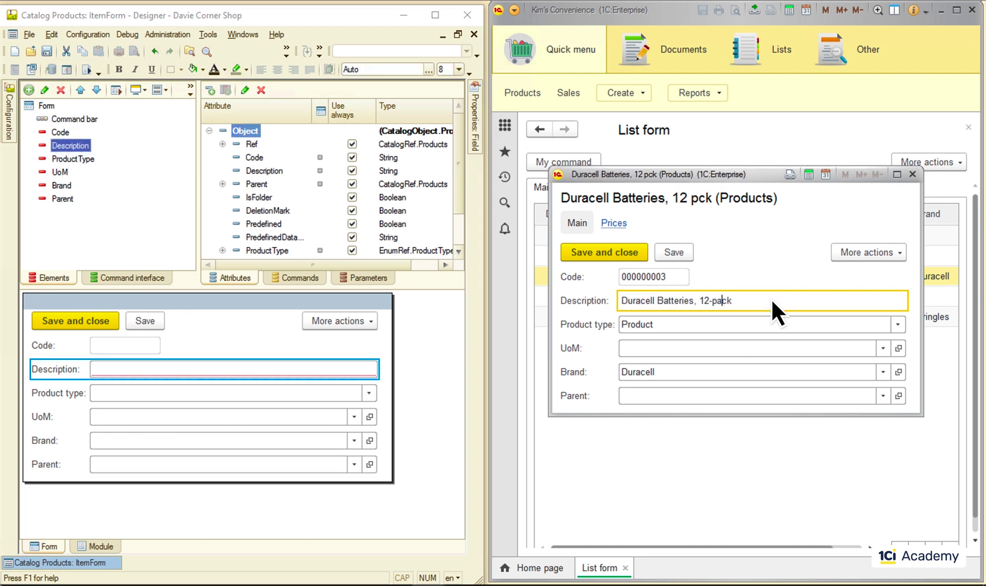
- Keep product type Product, browse the units of measurement, then close the item and maximize Designer
click(75, 159)
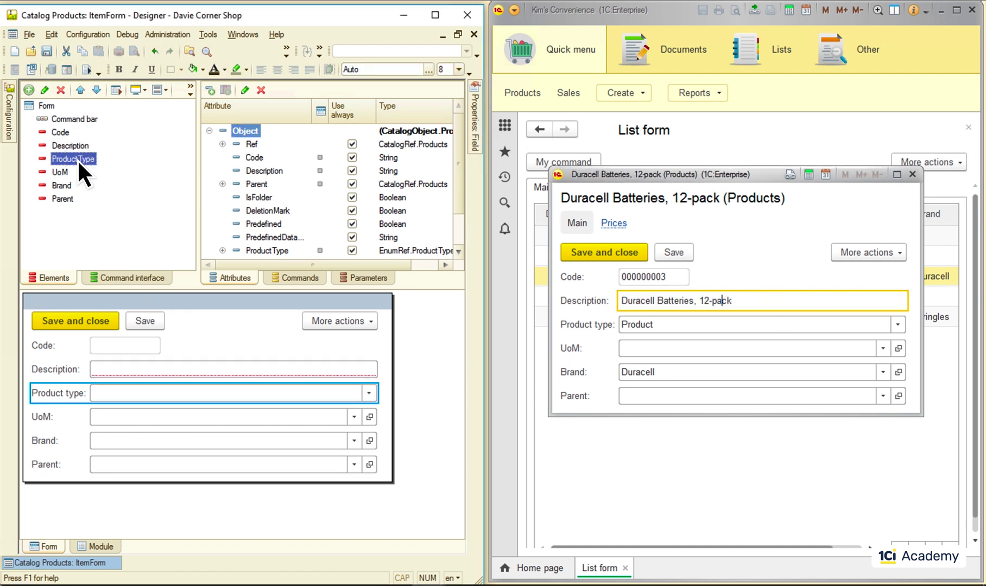
click(899, 326)
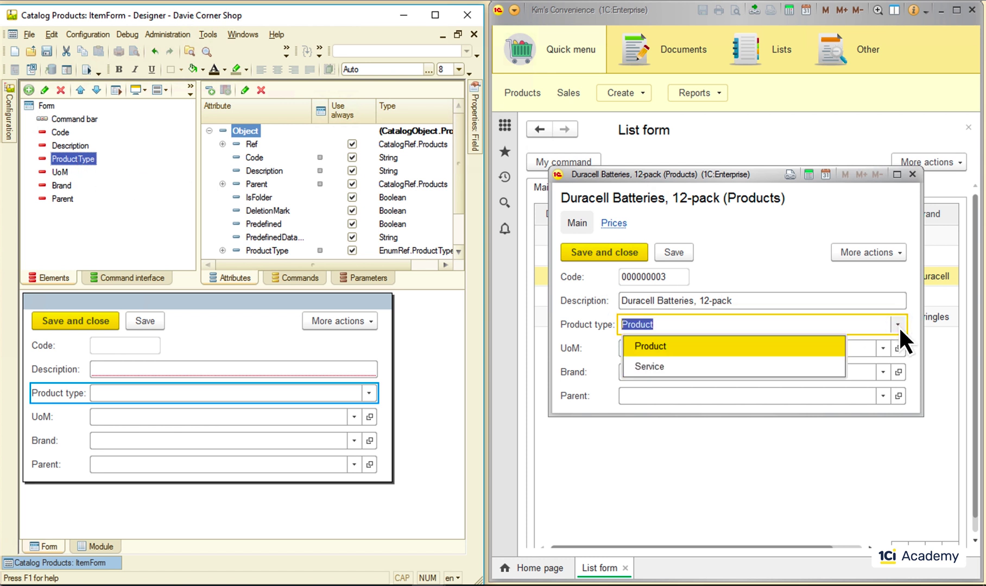
click(790, 343)
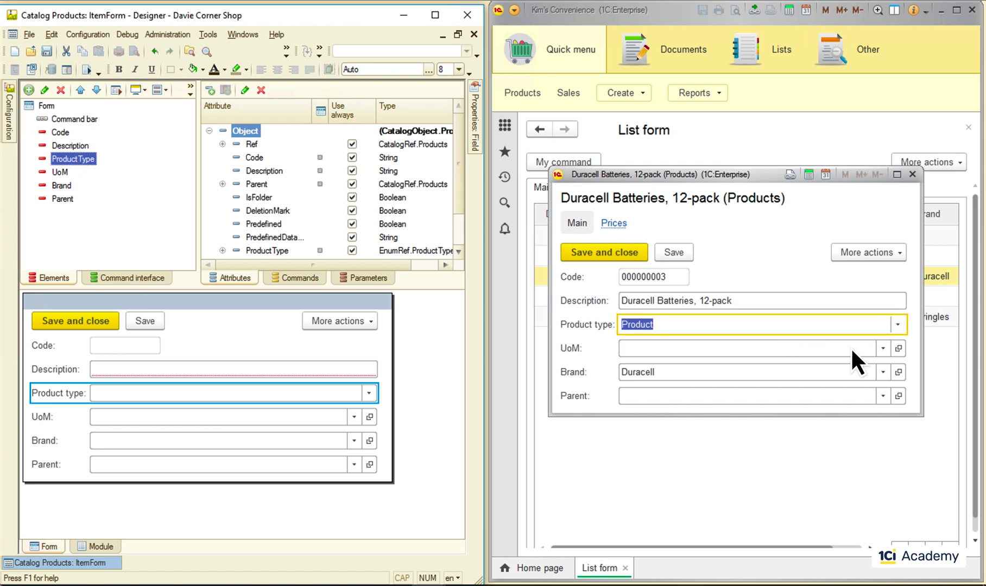
click(883, 348)
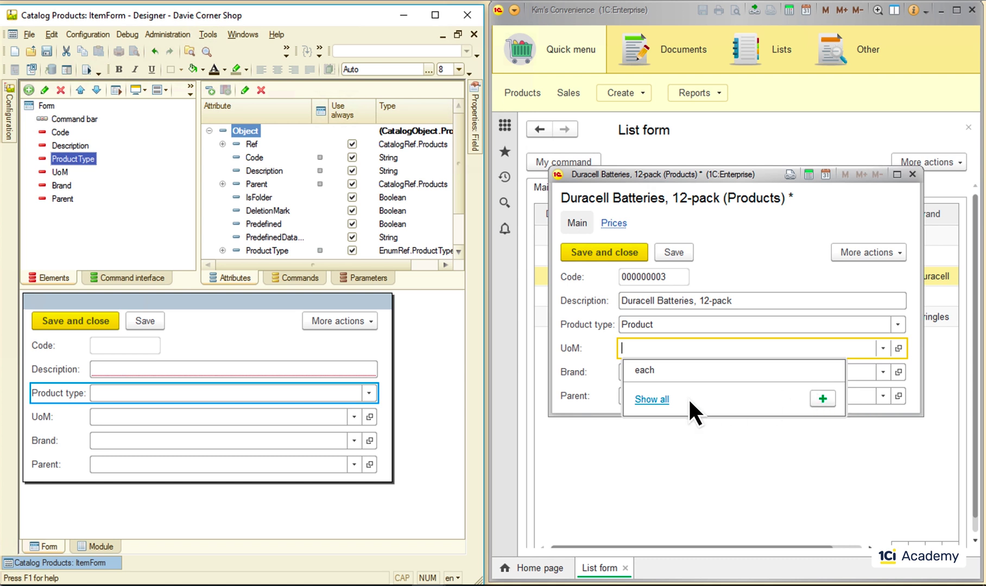
click(650, 400)
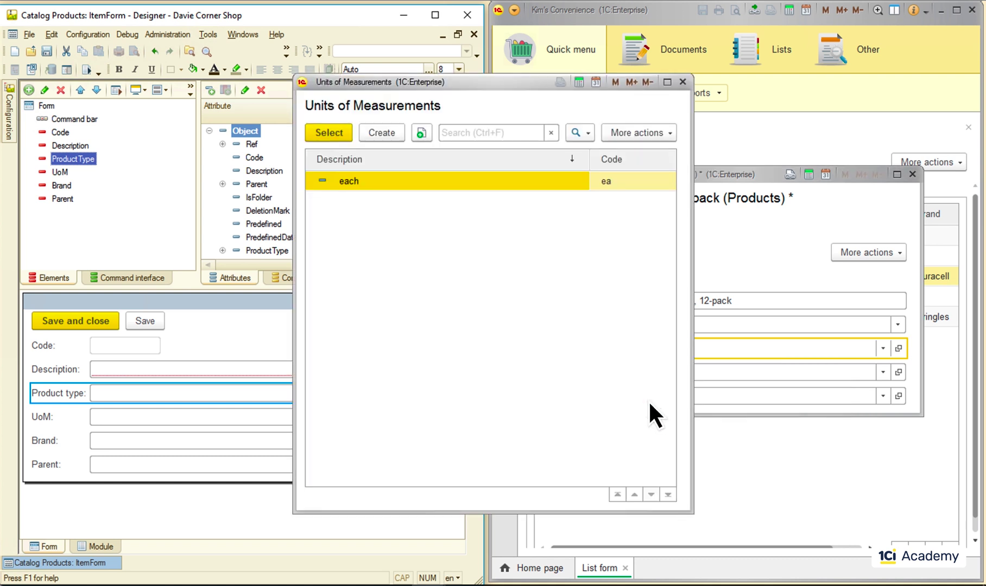
click(683, 83)
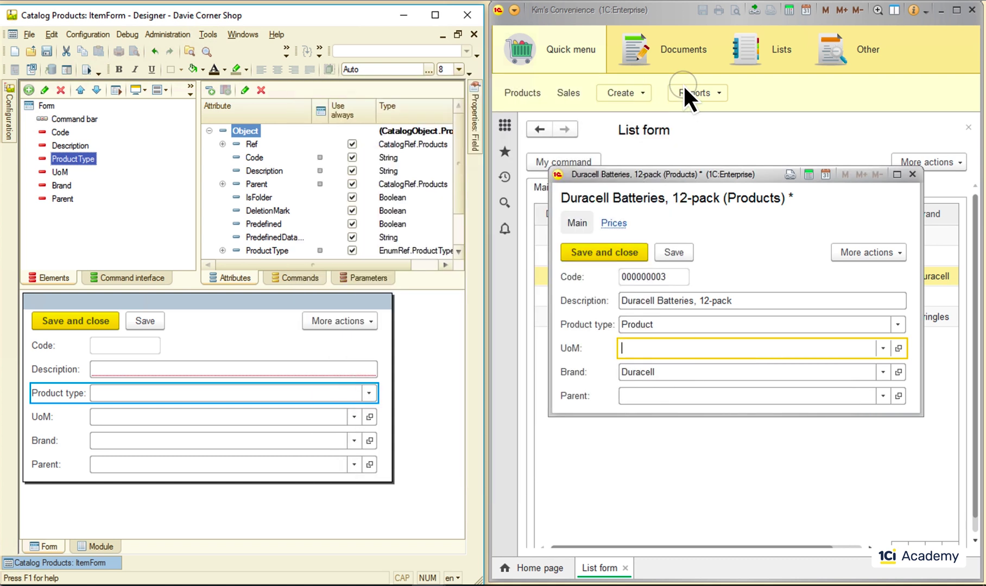
click(912, 174)
click(436, 14)
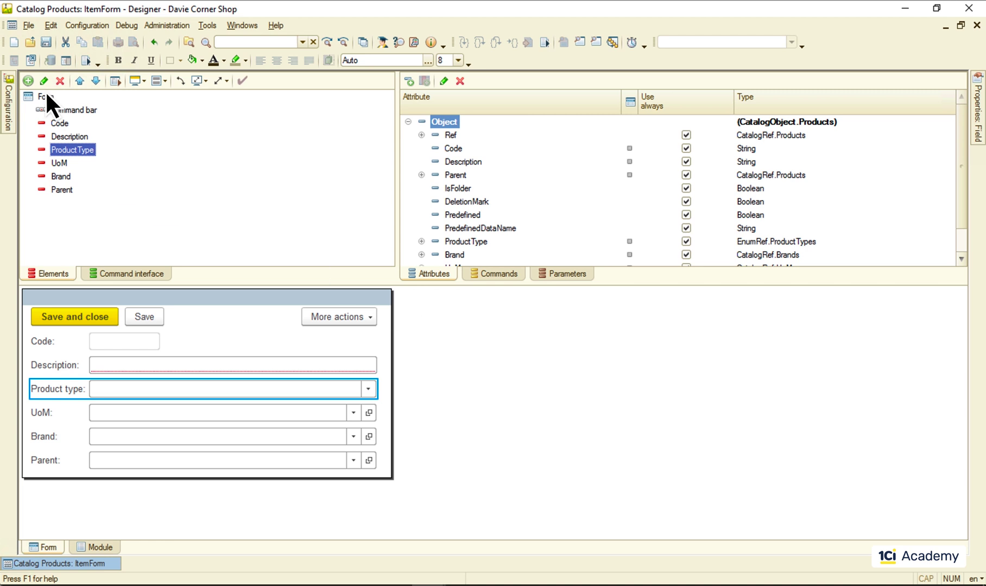
- Insert a new field into the form, then bring up the Description field's properties
click(28, 80)
double_click(171, 179)
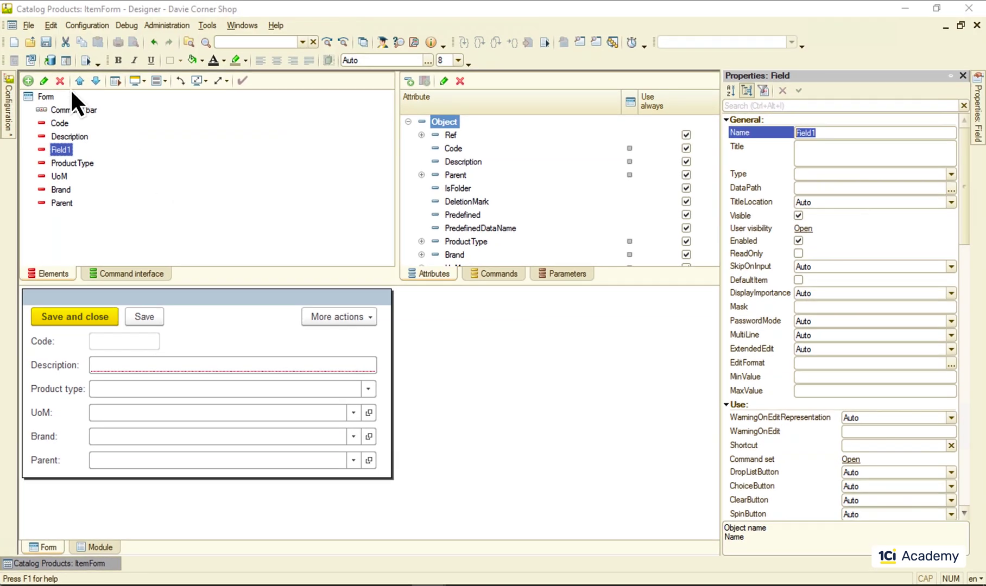
click(60, 81)
double_click(64, 135)
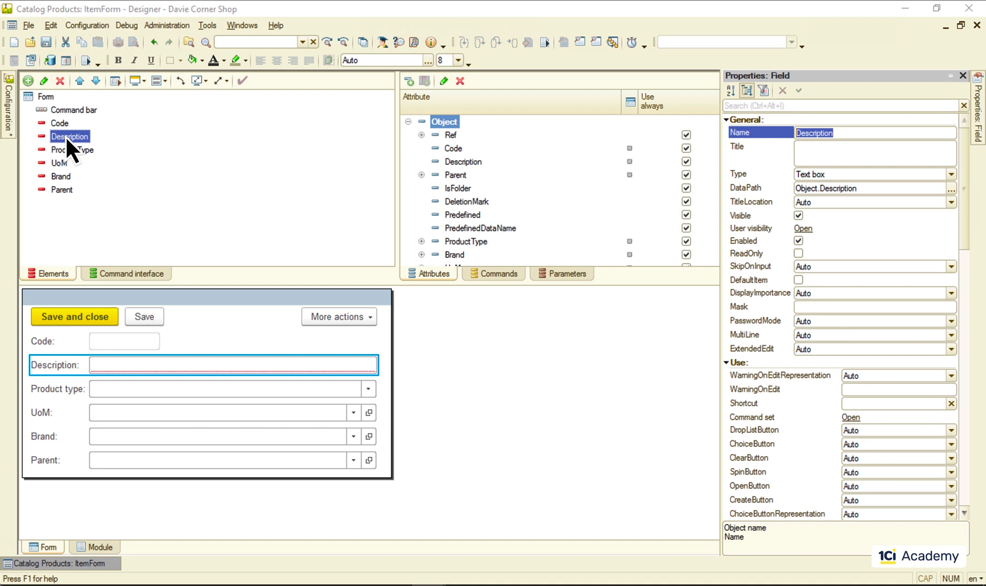
- Set the Description field's display type to Radio buttons
click(951, 174)
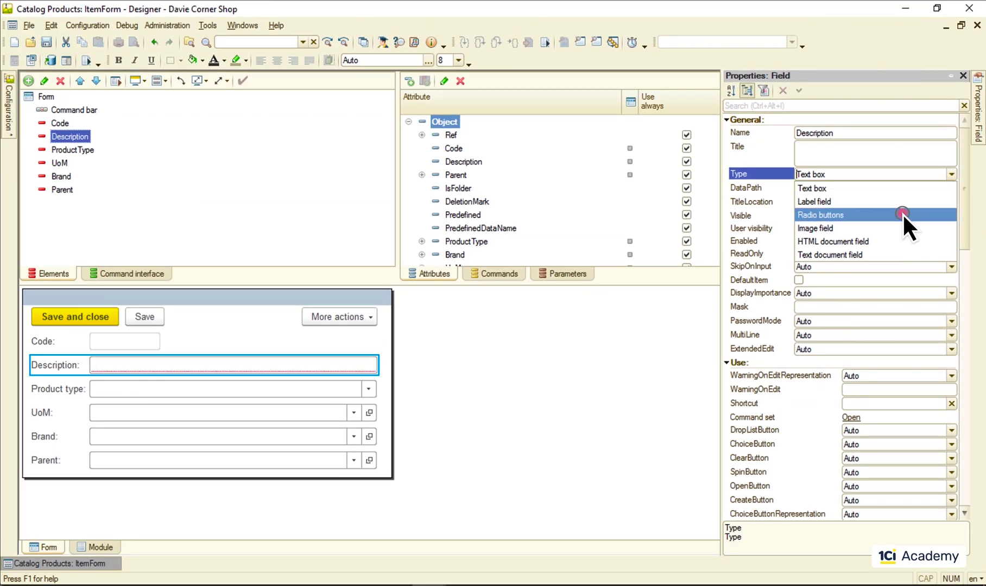
click(901, 215)
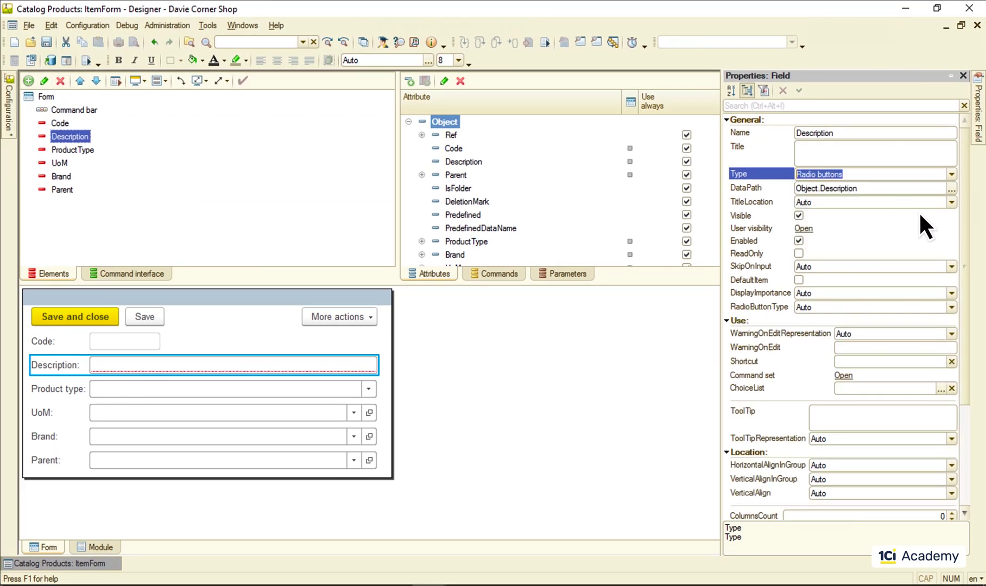
drag(965, 209, 965, 370)
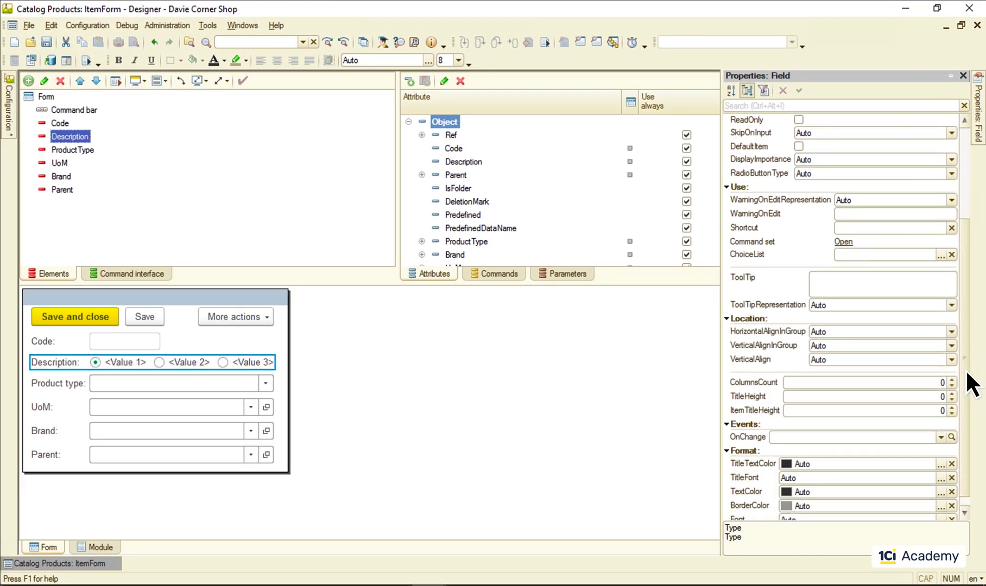
- Fill Description's choice list with Description 1, Description 2 and Aaaaaaaa
click(940, 254)
click(413, 232)
text(Description 1)
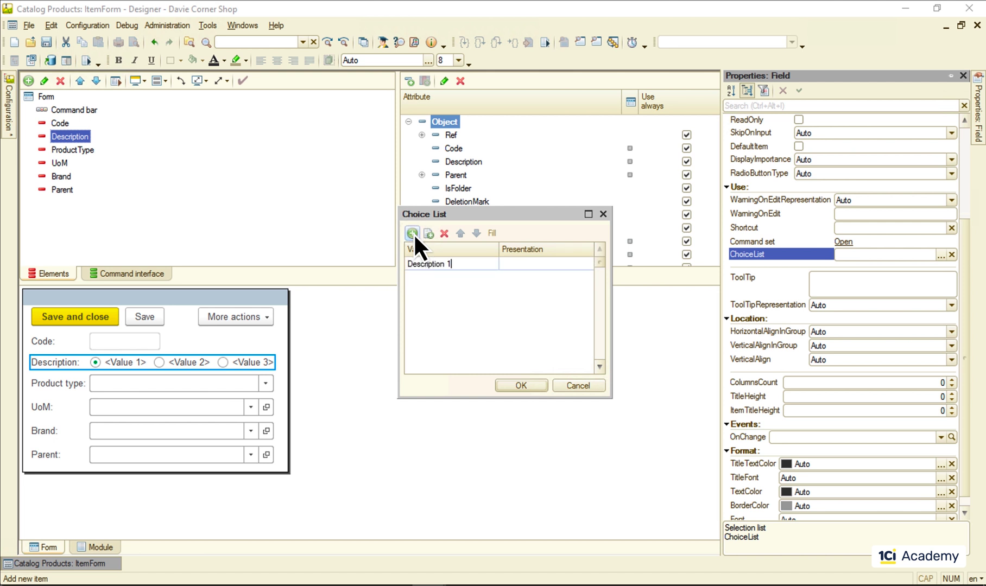
key(Return)
click(413, 232)
text(Description 2)
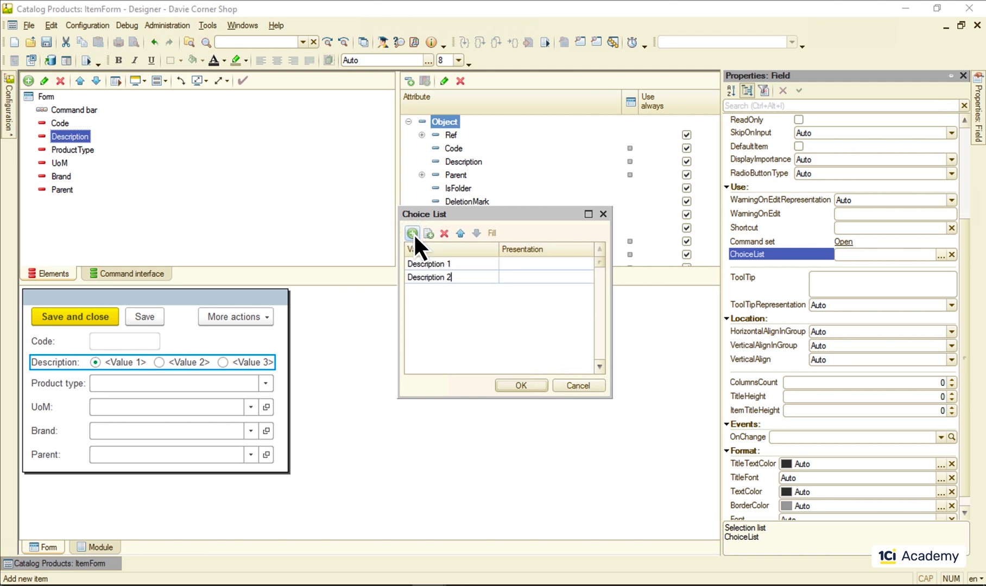
key(Return)
click(413, 233)
text(Aaaaaaaa)
key(Return)
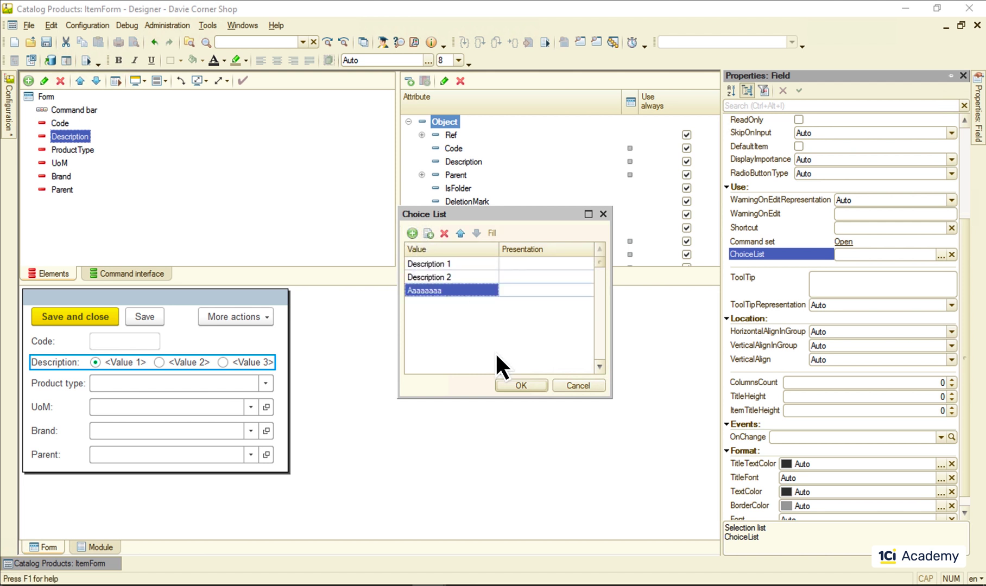
click(518, 385)
- Resume the application, pick Description 2 for the Duracell item, save and close, then return to Designer
click(86, 60)
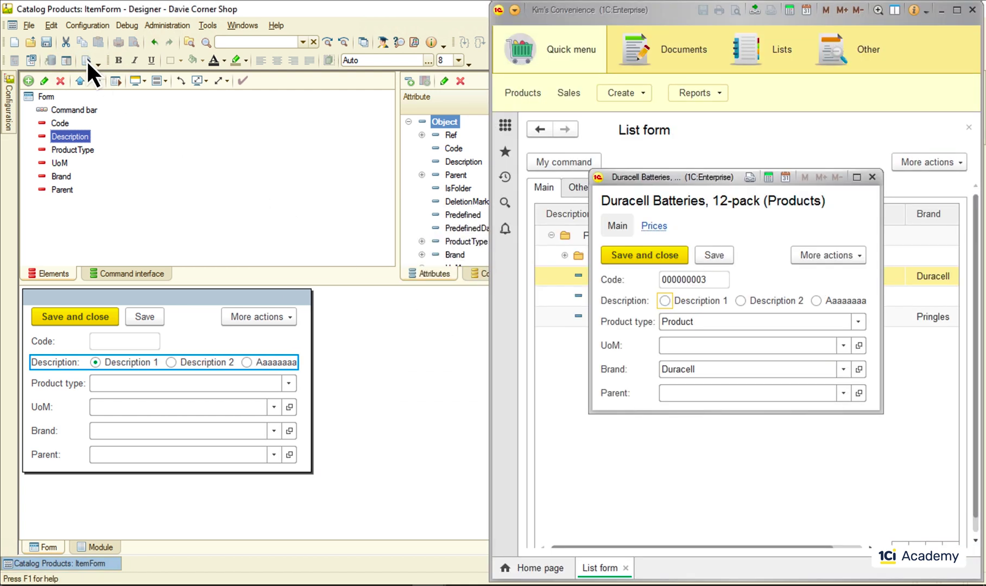
click(740, 300)
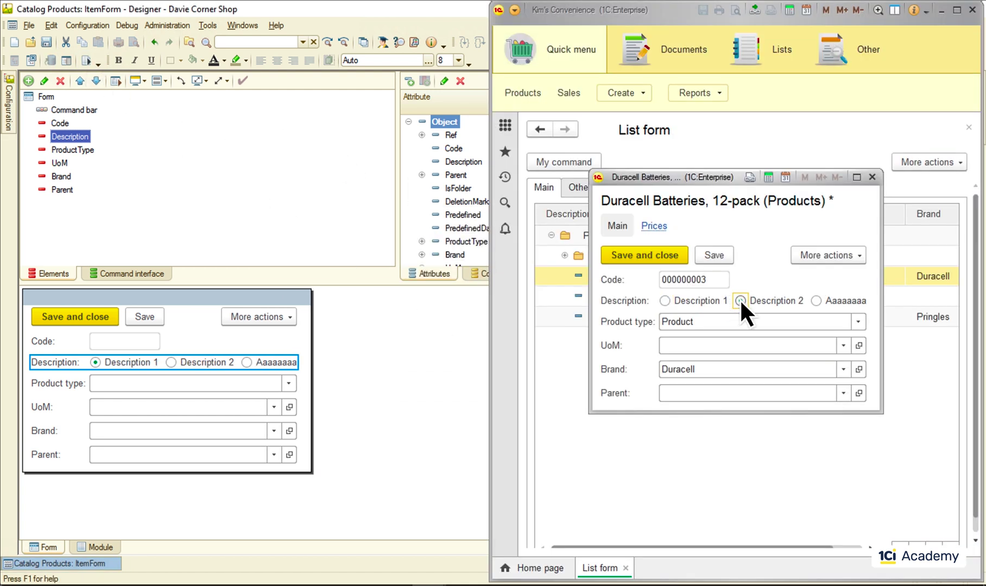
click(643, 258)
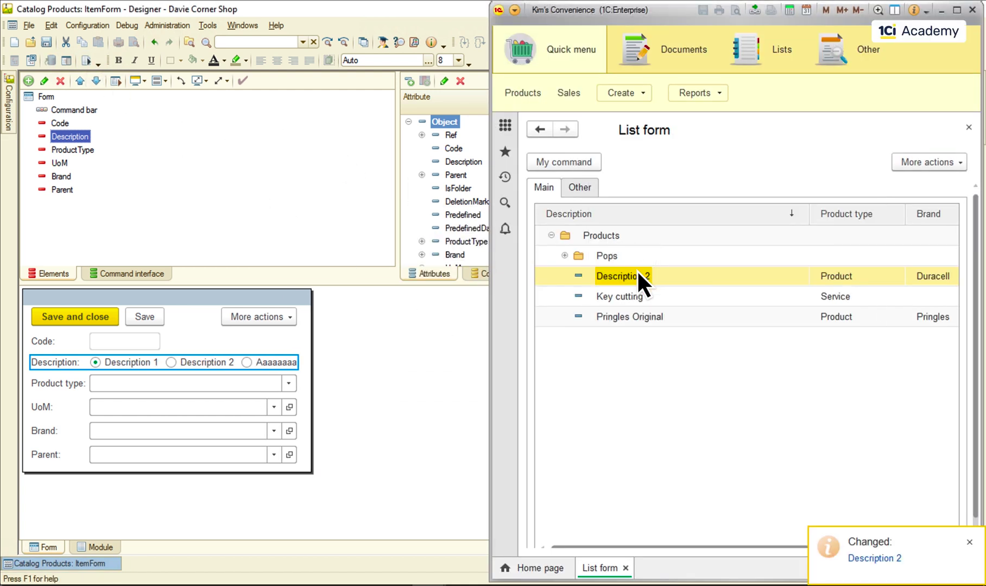
click(283, 204)
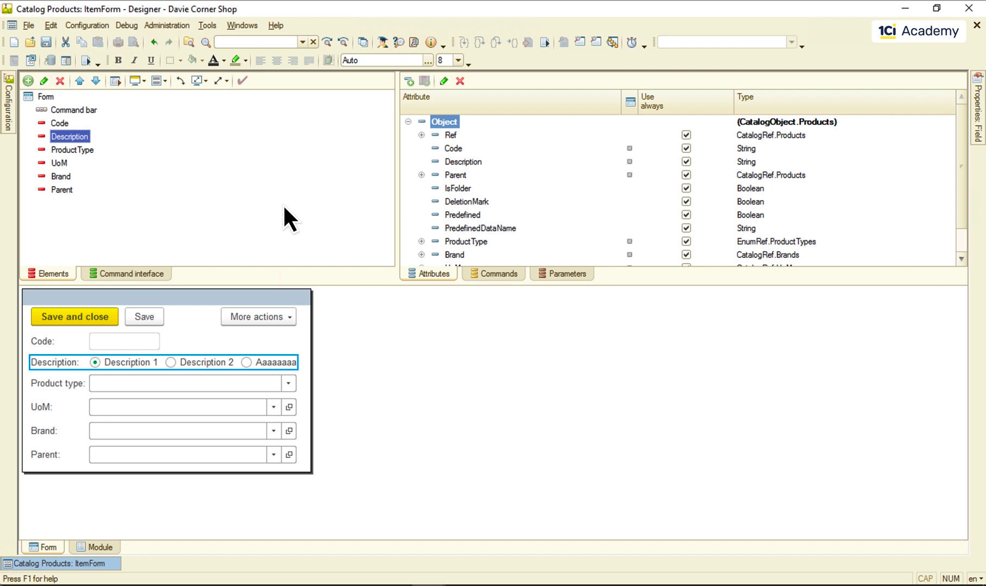
- Select the ProductType field and switch its display type to Radio buttons
click(69, 150)
click(466, 242)
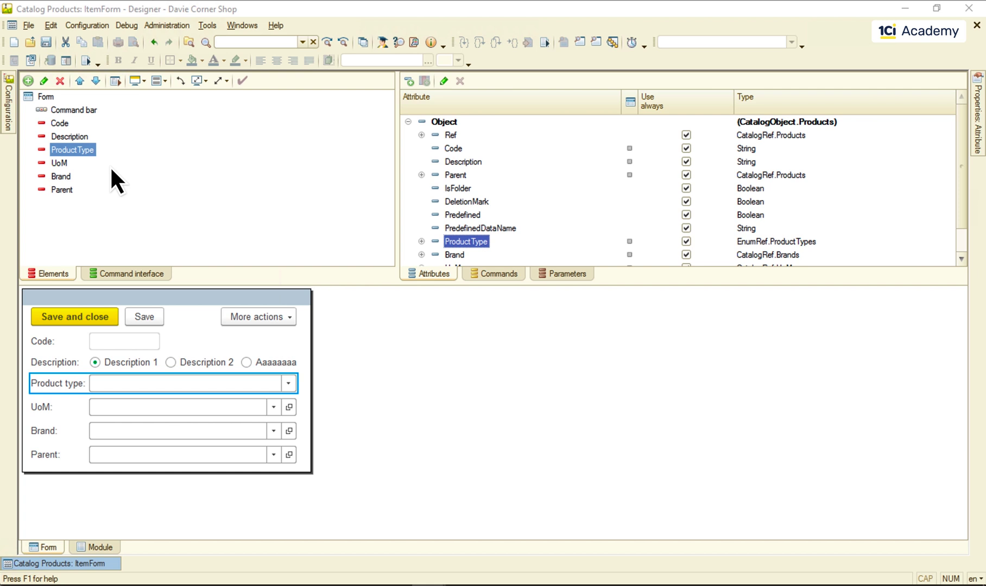
click(74, 150)
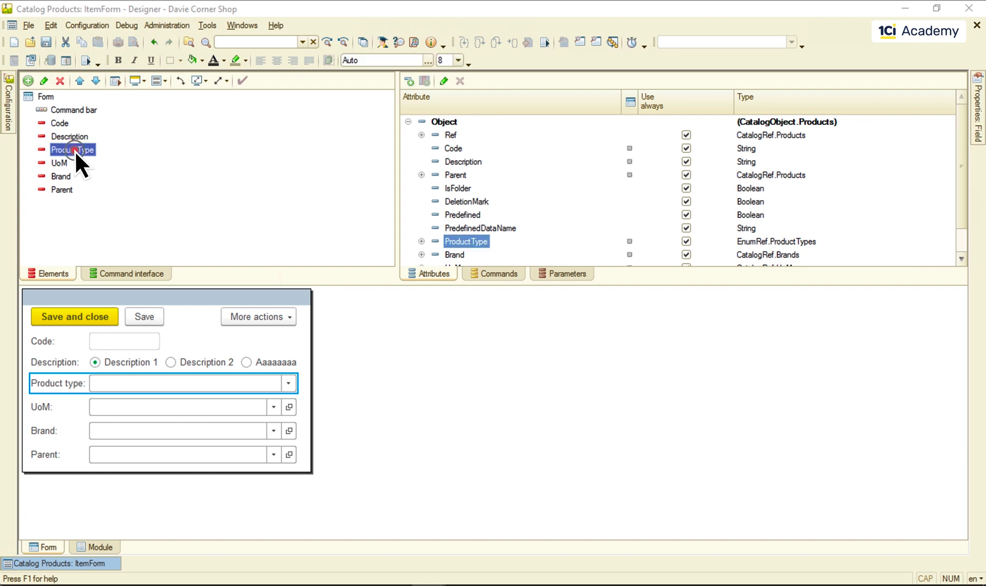
click(951, 174)
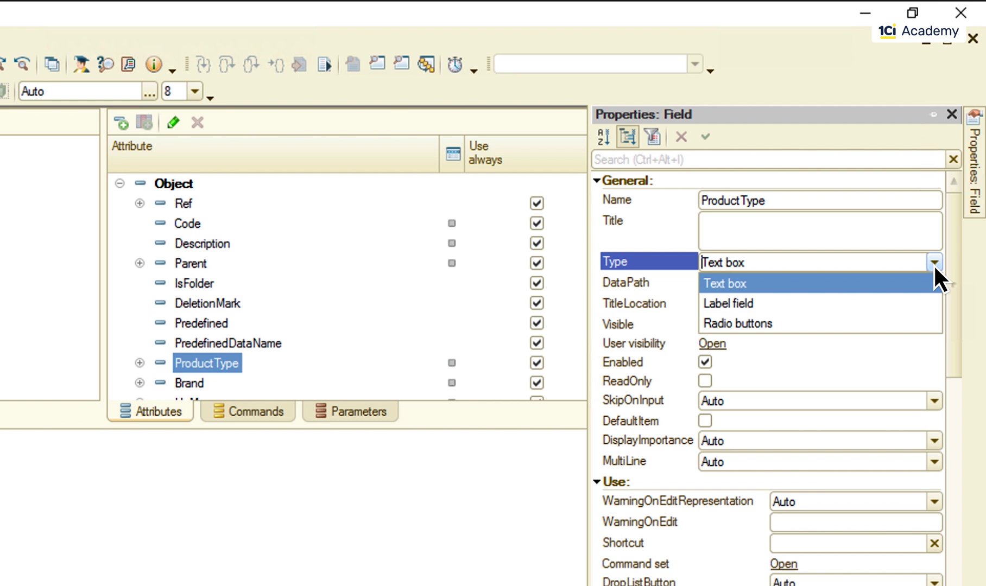
click(785, 325)
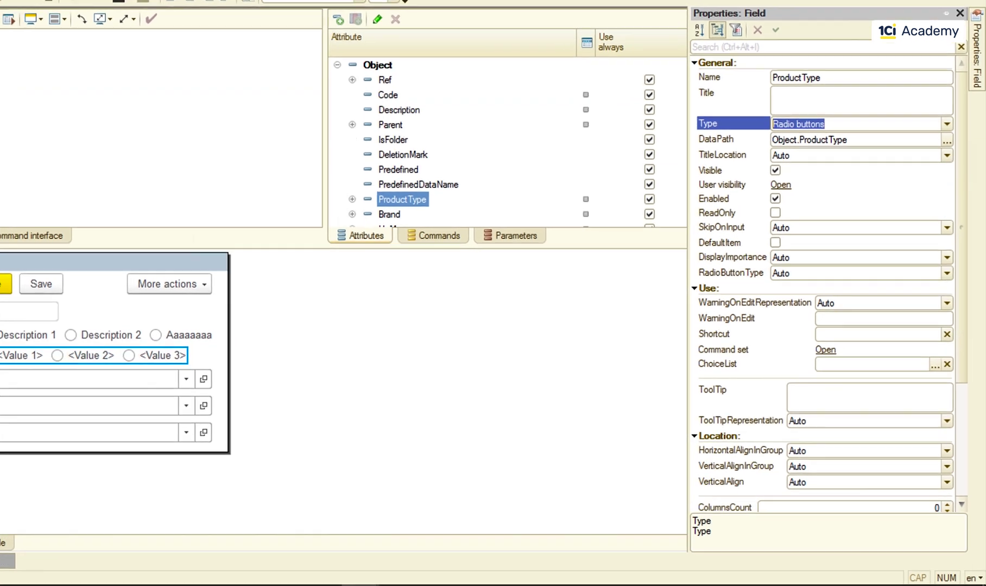
- Fill the ProductType choice list from the enumeration so it holds exactly Product and Service
click(917, 292)
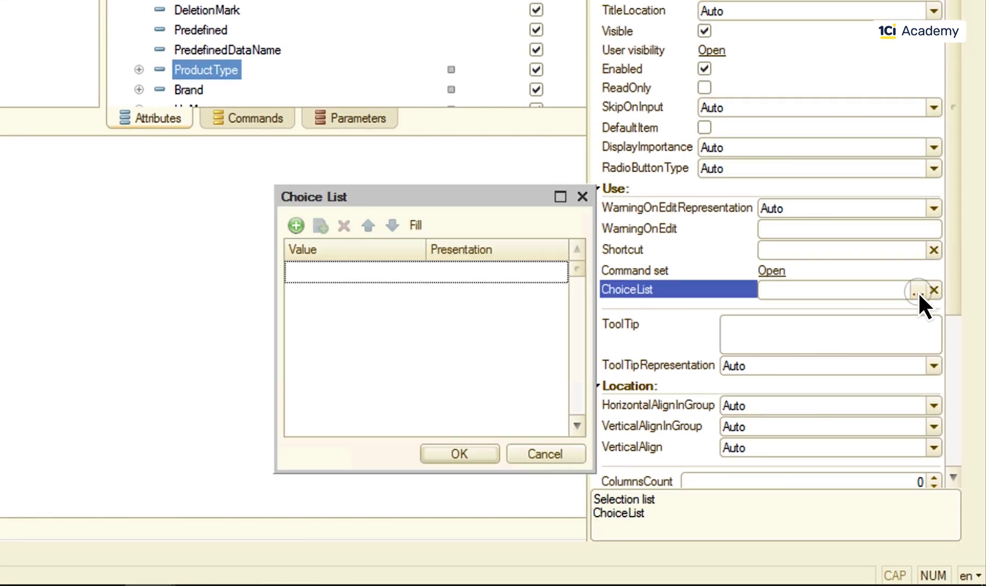
click(415, 225)
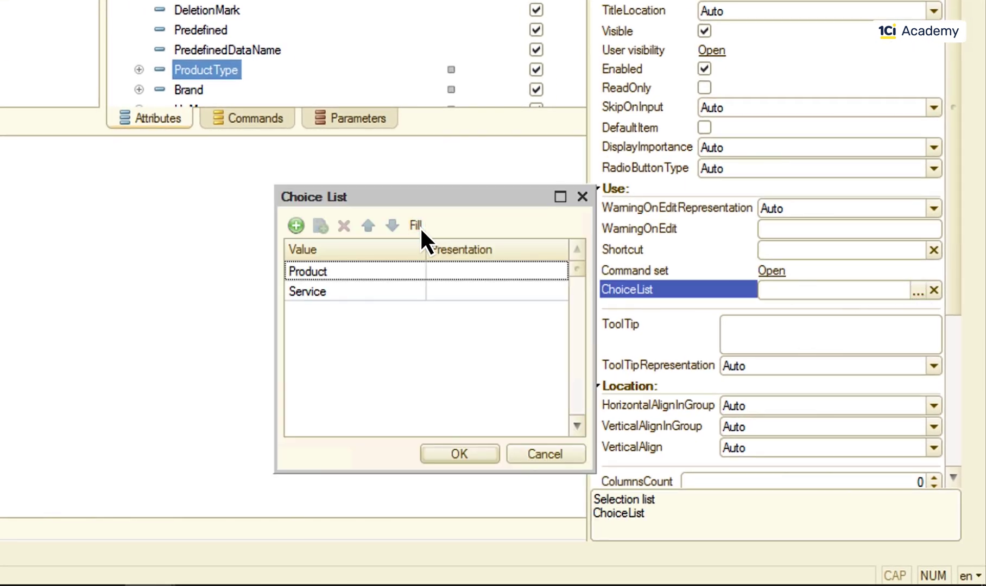
click(297, 225)
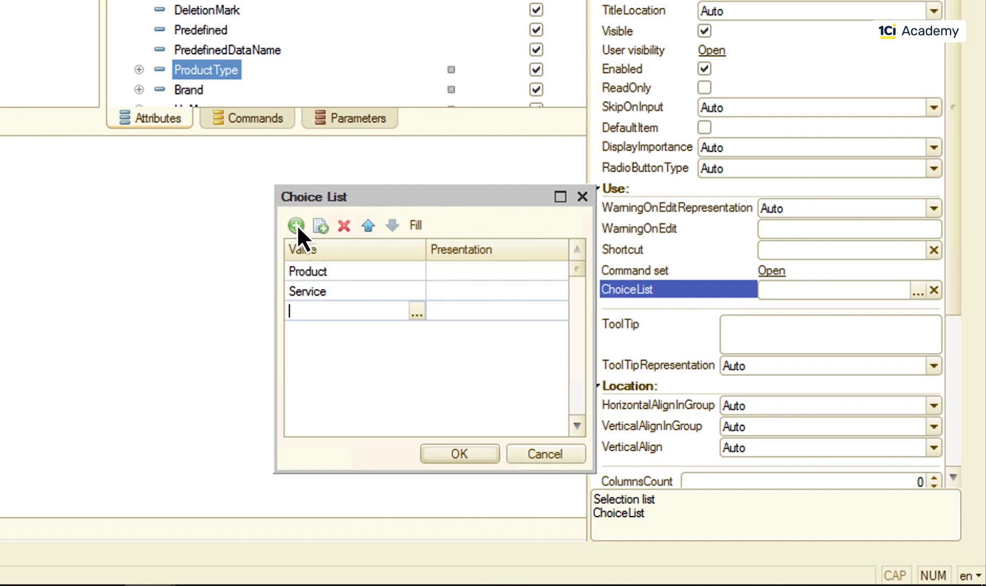
click(416, 312)
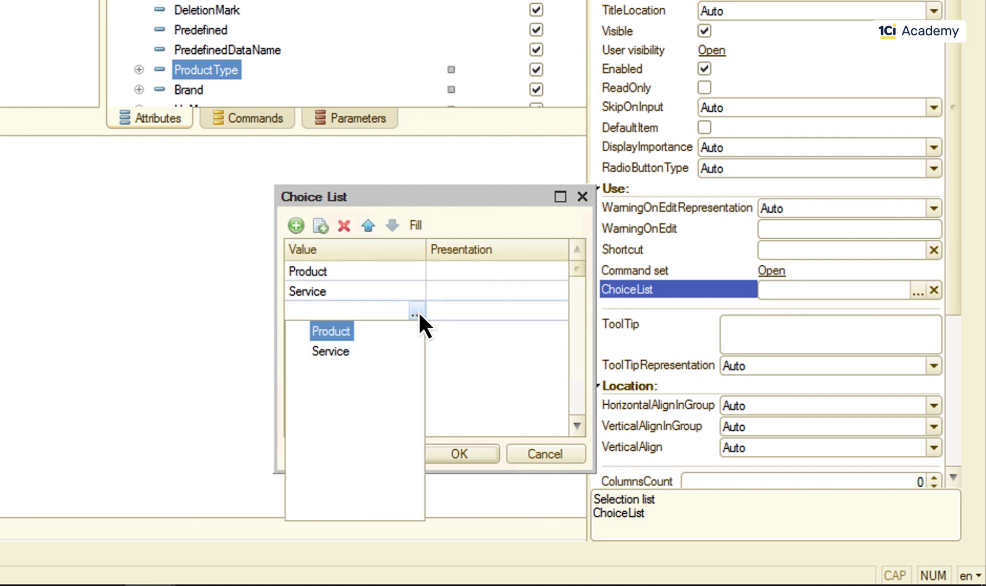
click(418, 313)
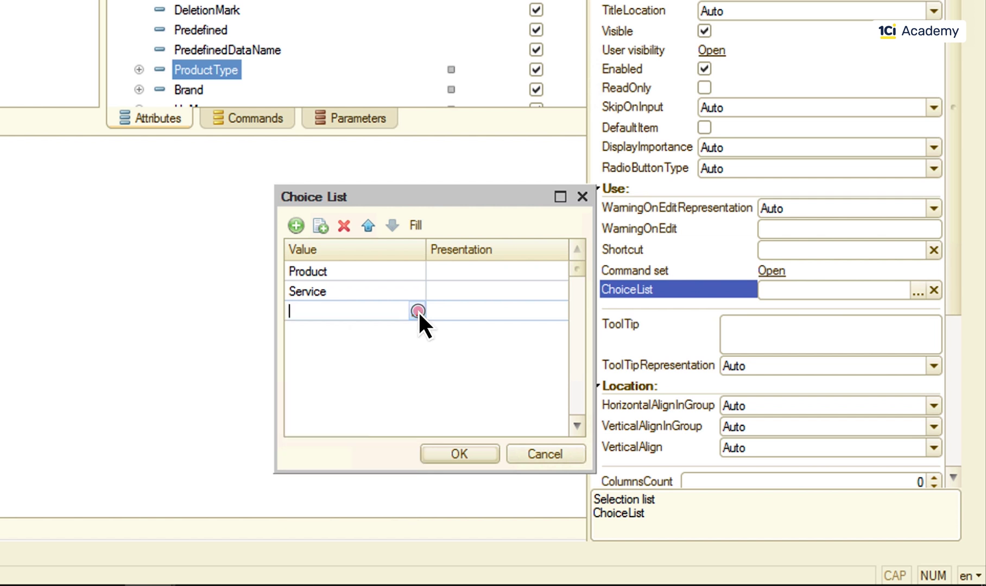
click(387, 288)
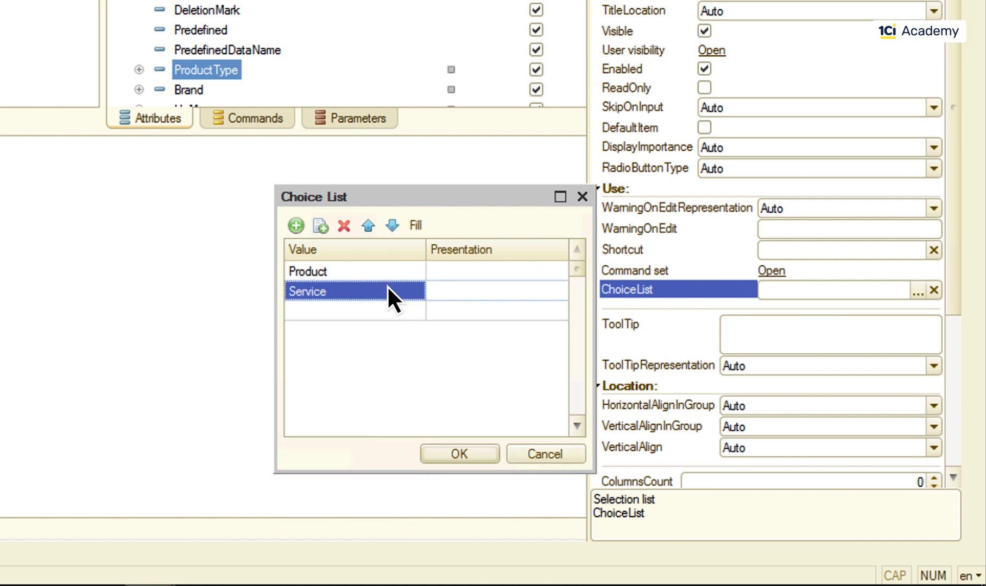
click(344, 227)
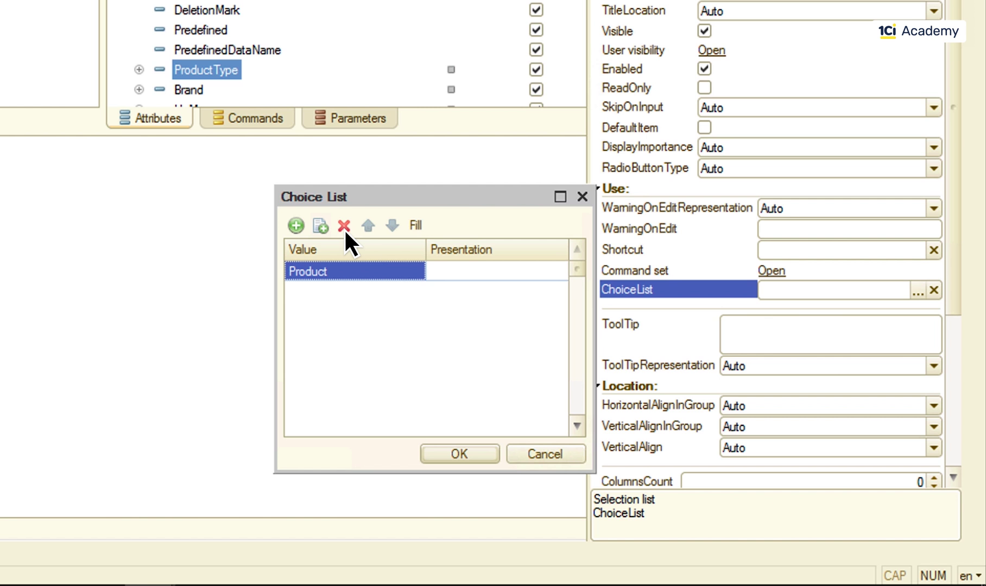
click(418, 226)
click(458, 455)
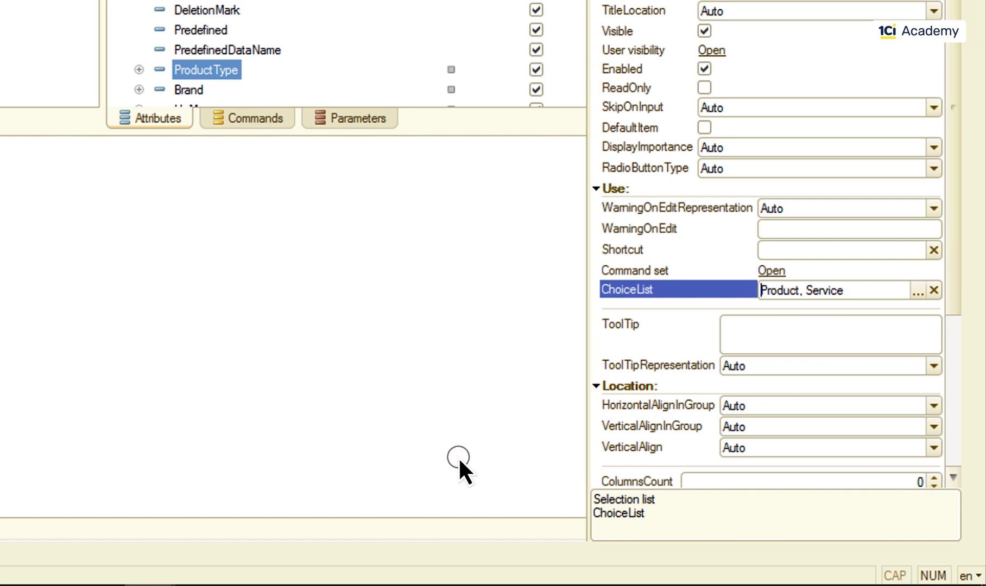
- Set ProductType's RadioButtonType property to Tumbler
click(934, 170)
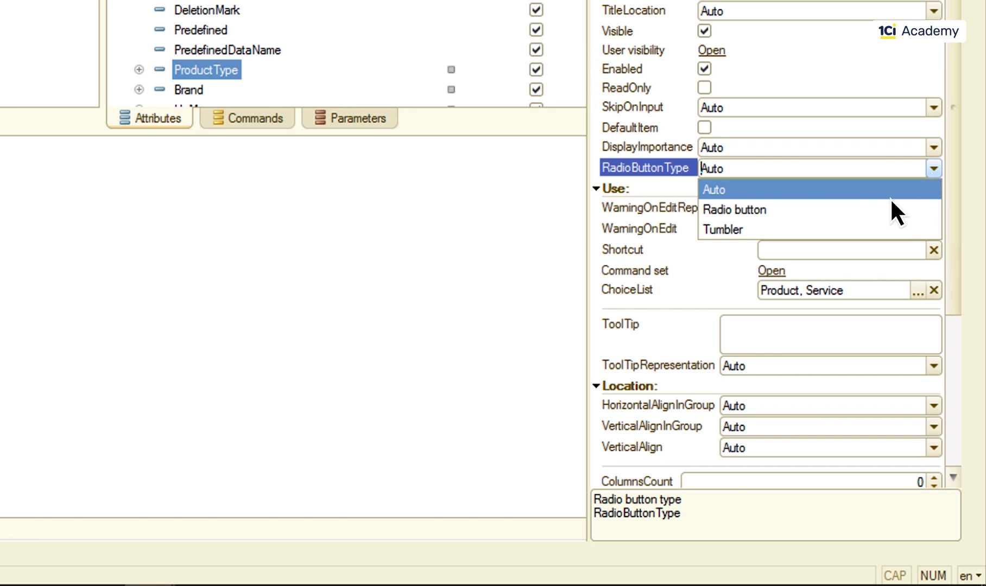
click(840, 229)
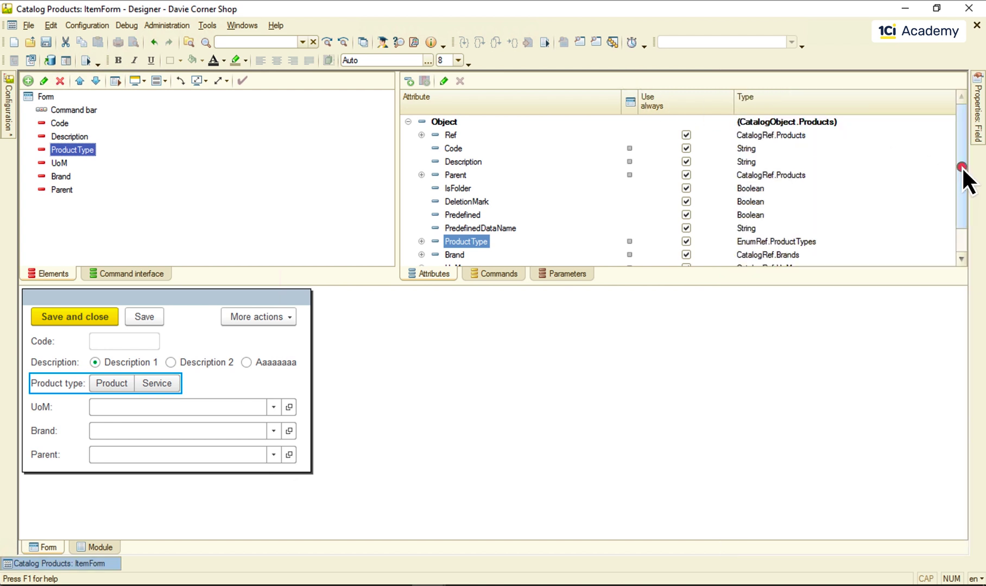
drag(962, 166, 962, 207)
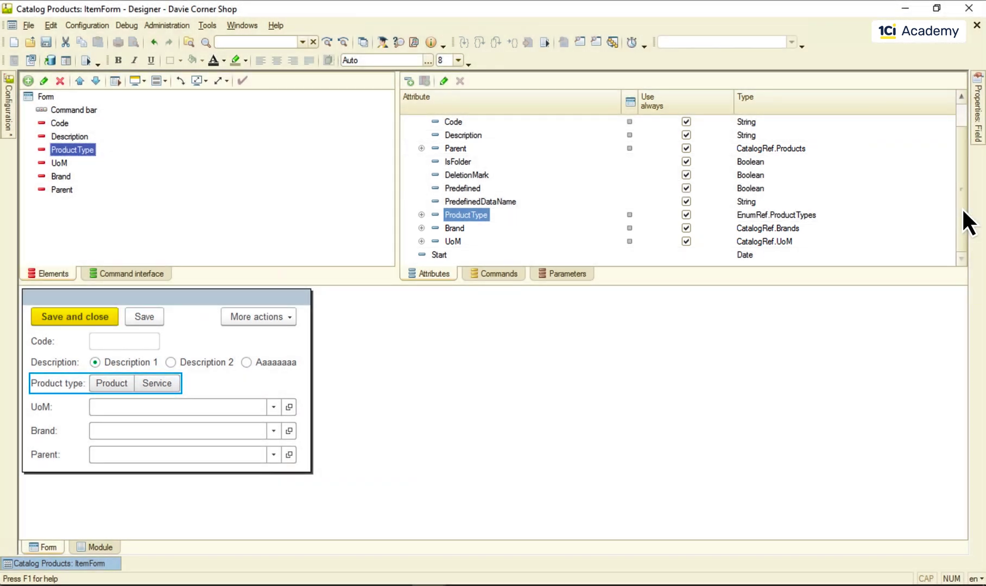
- Run the application and create a new unit 'lb' from the product's UoM dropdown
click(84, 60)
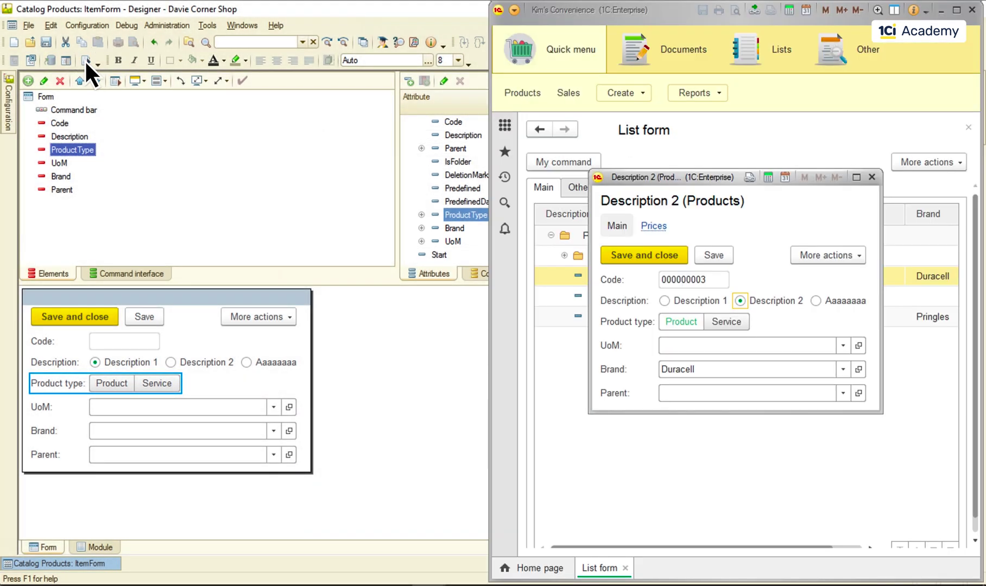
click(846, 347)
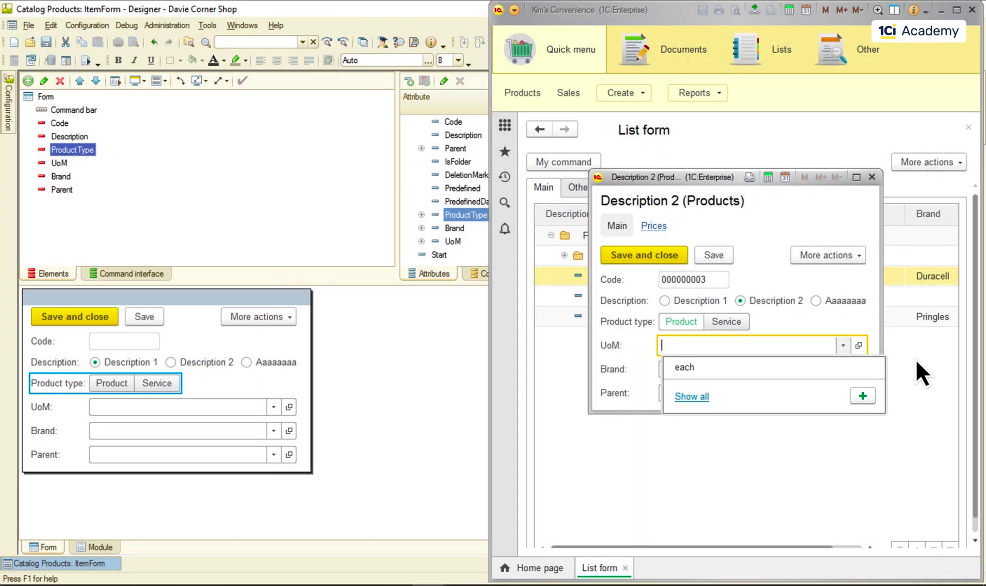
click(862, 396)
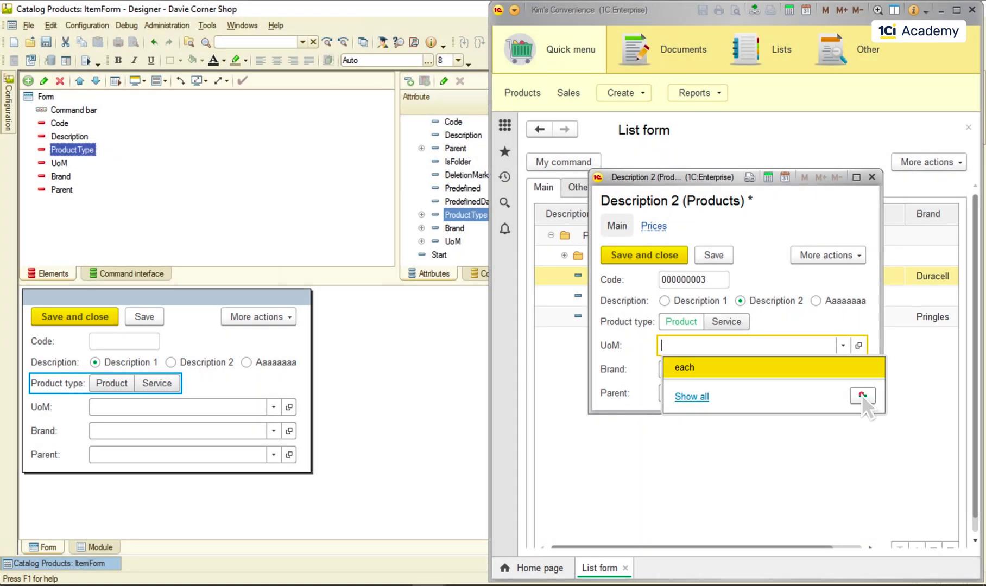
text(lb)
click(669, 286)
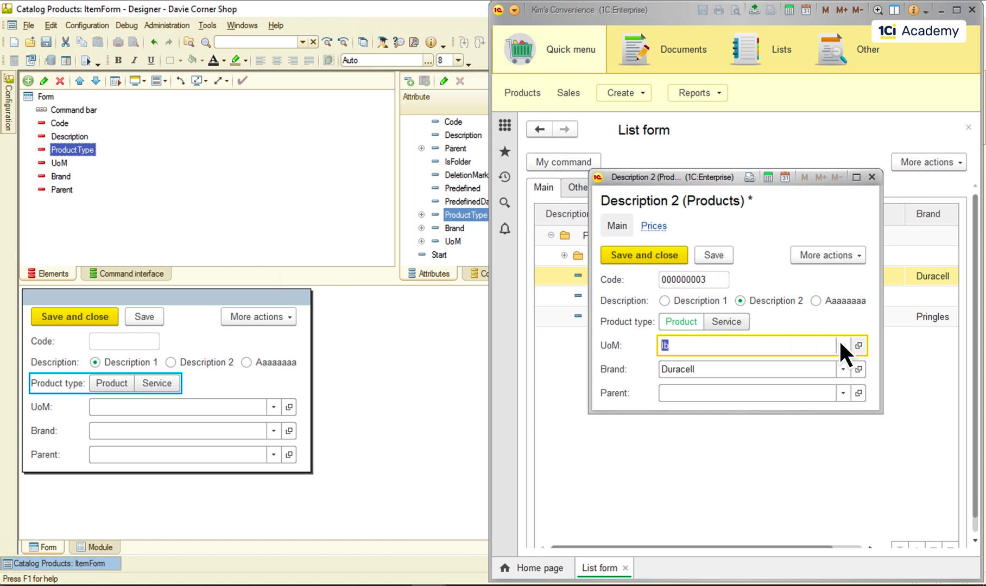
- Give the new unit code 'lb' and description 'pounds', then save it
click(857, 345)
double_click(725, 309)
text(lb)
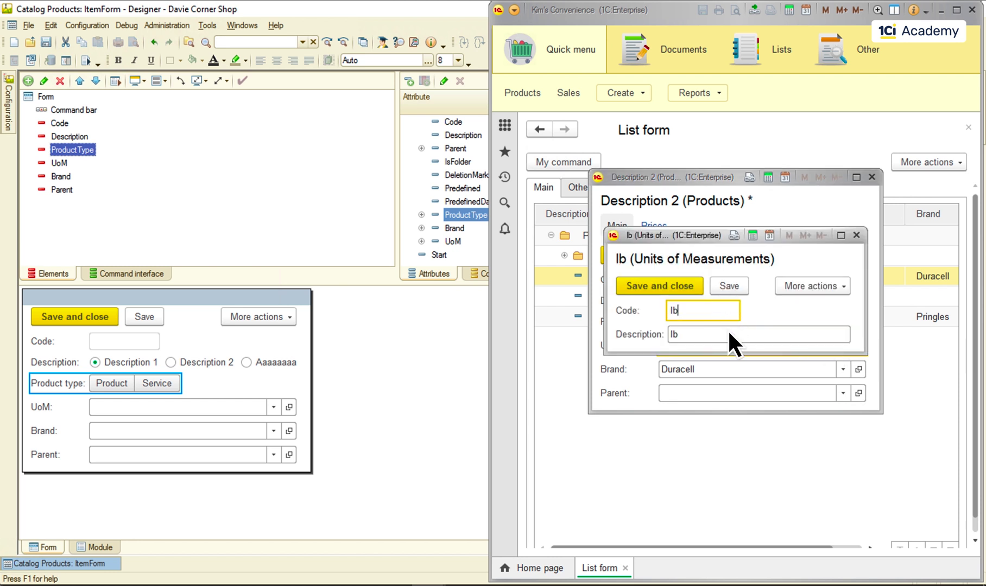
double_click(727, 331)
text(pounds)
click(685, 293)
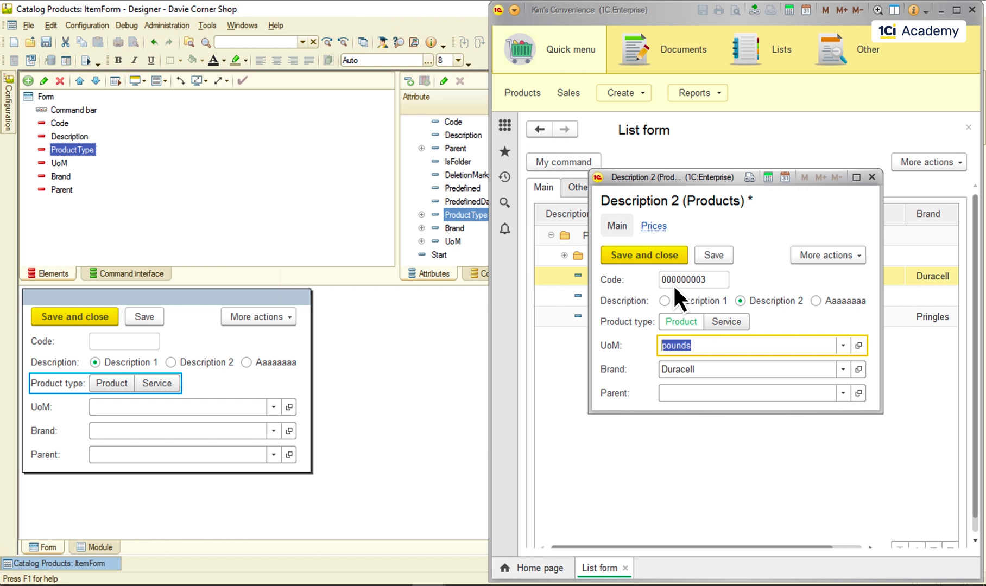
- Check the full units of measure list, then save and close the Description 2 product
click(843, 345)
click(696, 418)
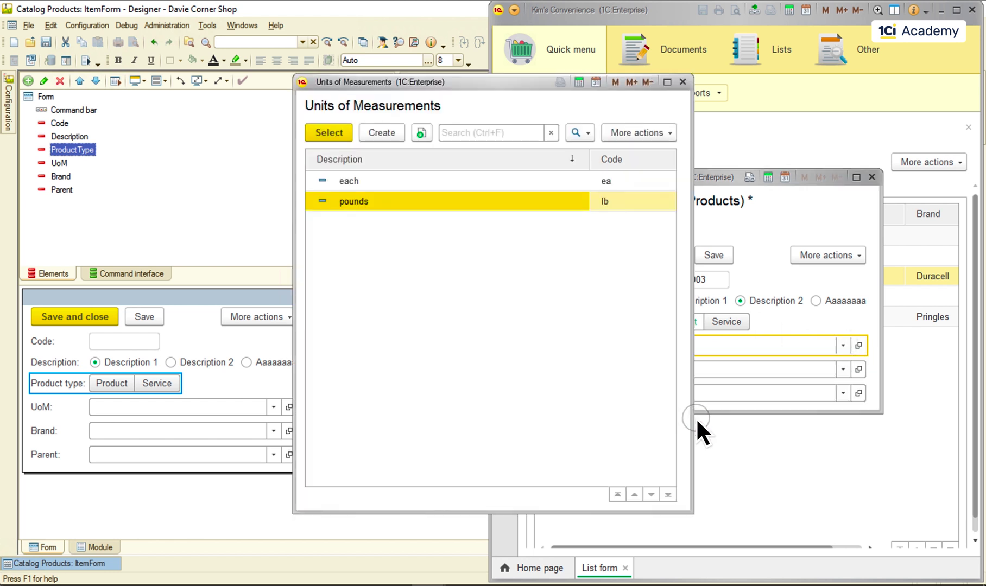
click(682, 81)
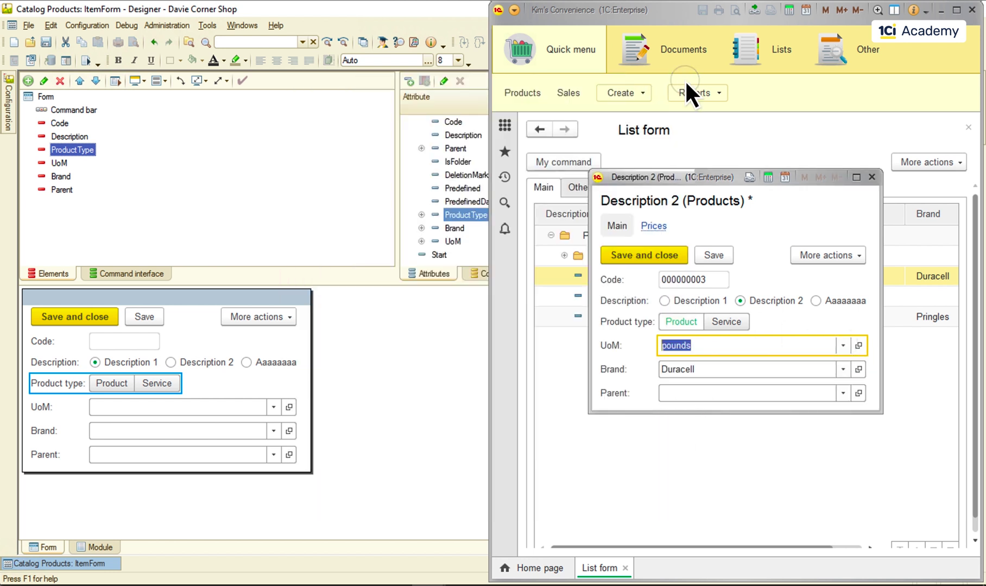
click(648, 261)
- Change the ItemForm's Description field type to Text box and hide the properties panel
click(70, 135)
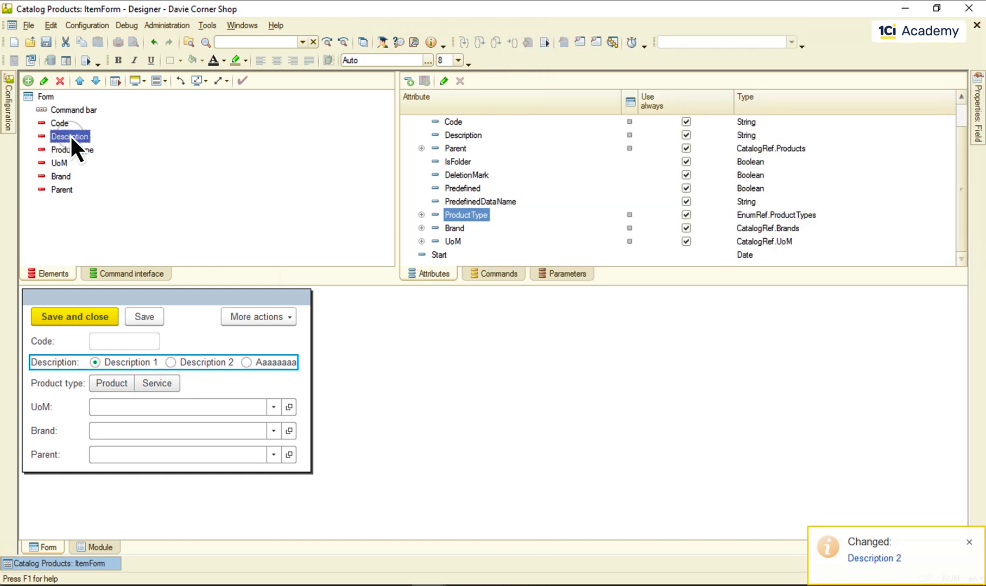
double_click(70, 135)
click(952, 175)
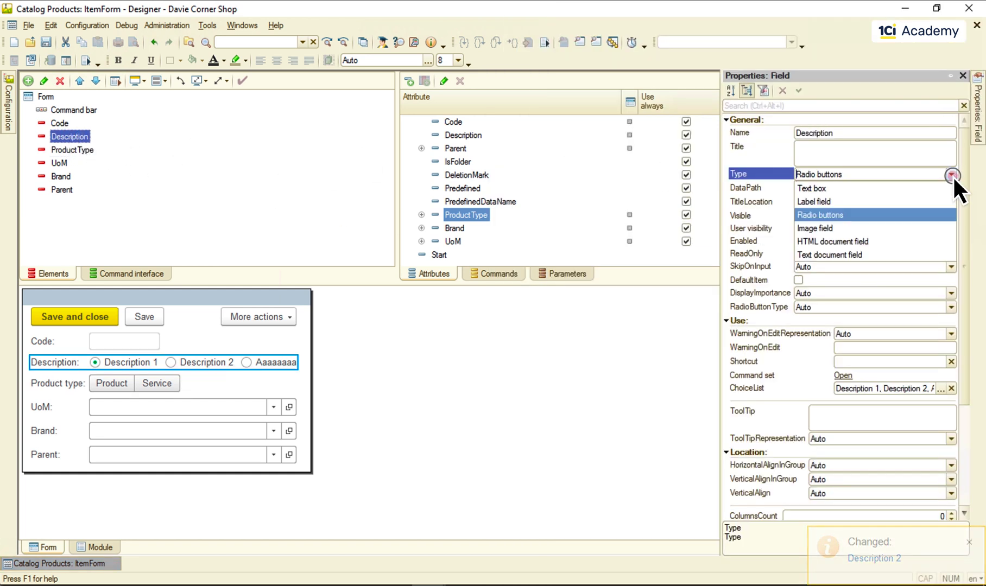
click(924, 186)
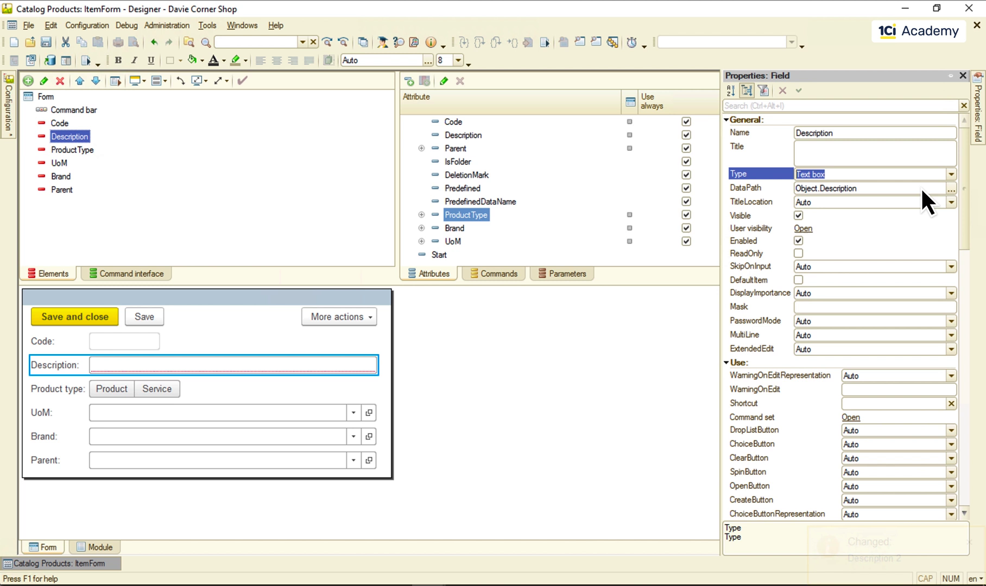
click(479, 358)
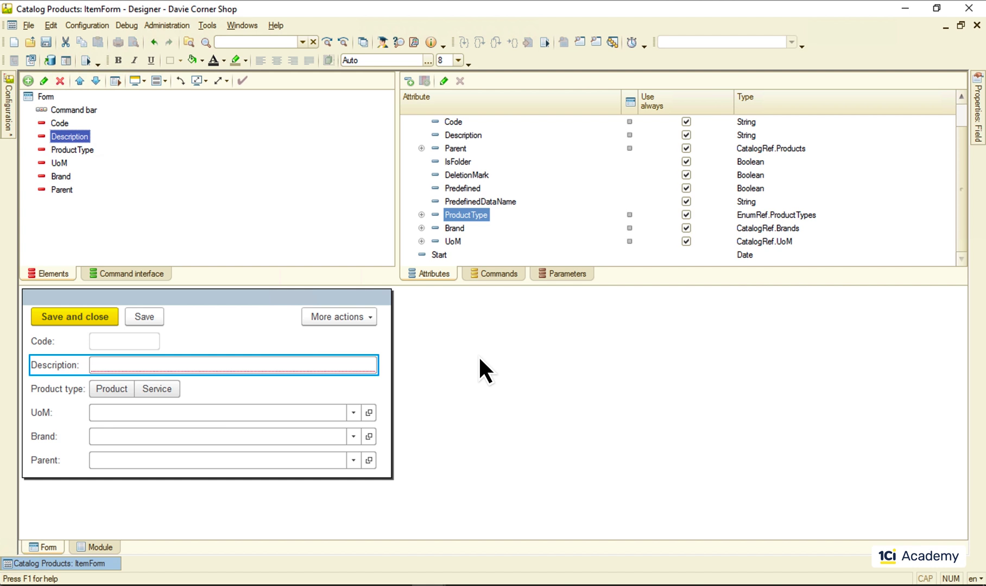
- Set DropListButton and ChoiceButton to Yes in the Description field's properties
double_click(70, 136)
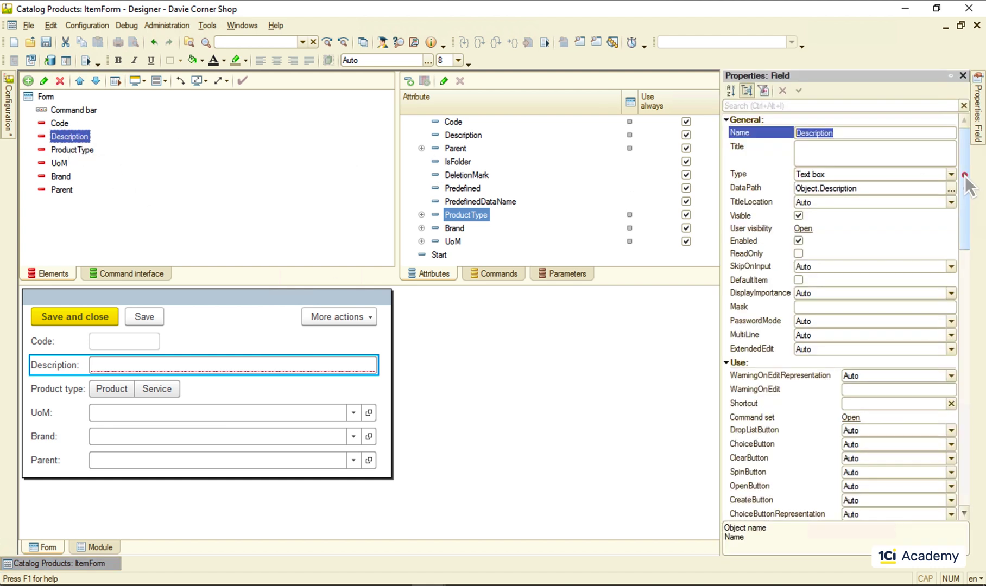
drag(966, 175, 964, 252)
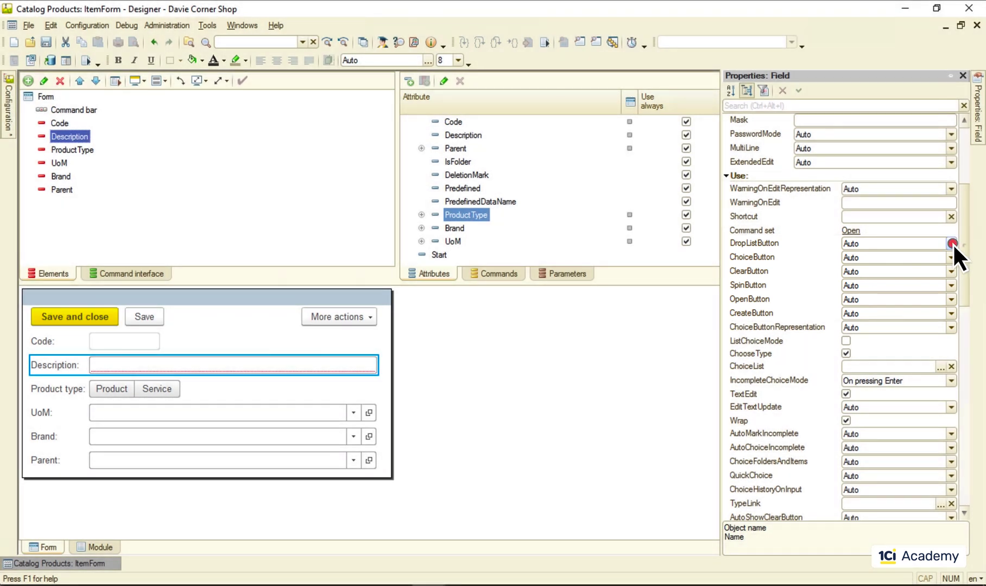
click(951, 243)
click(924, 257)
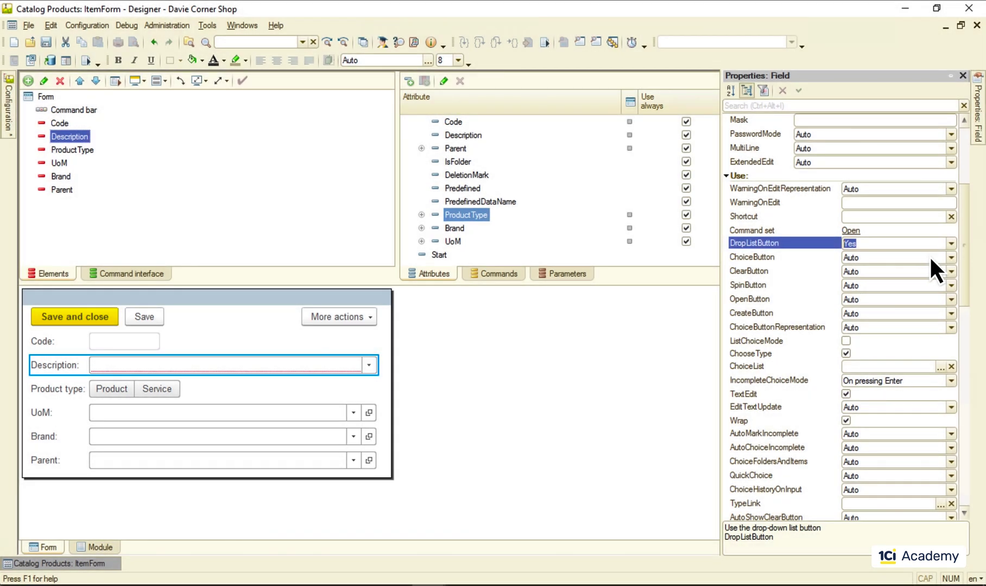
click(951, 258)
click(923, 267)
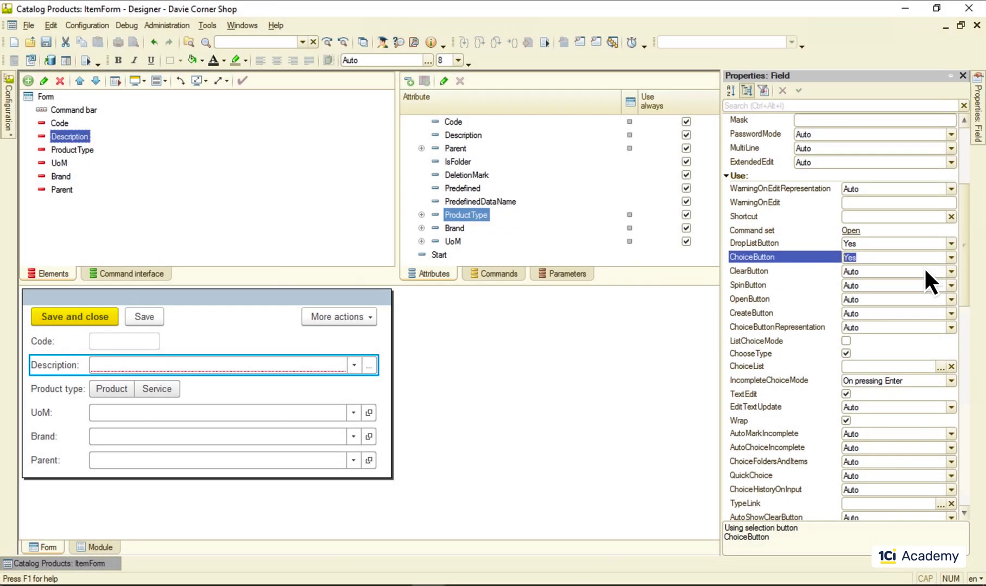
- Set ClearButton, SpinButton and OpenButton to Yes for the Description field
click(951, 271)
click(915, 284)
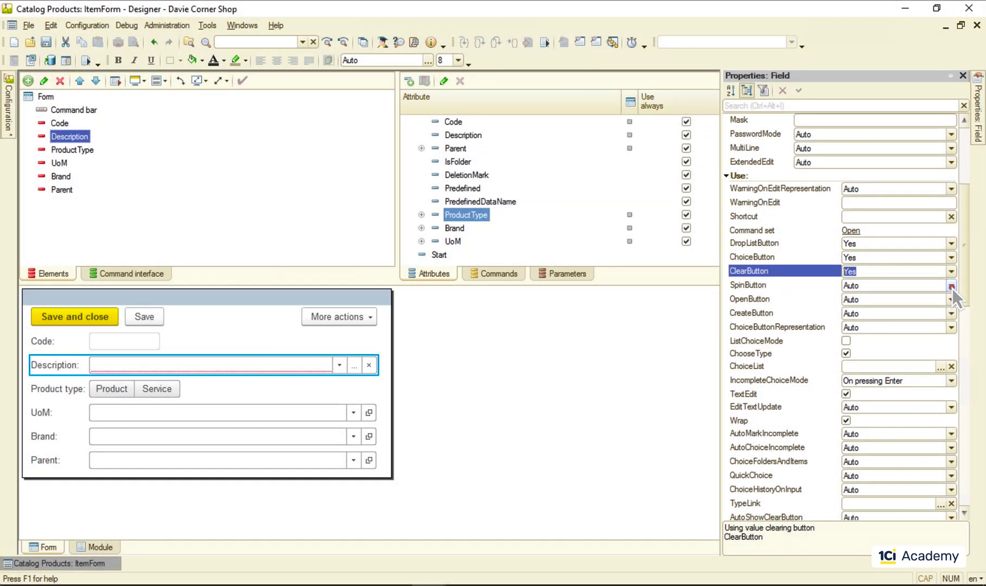
click(951, 285)
click(913, 299)
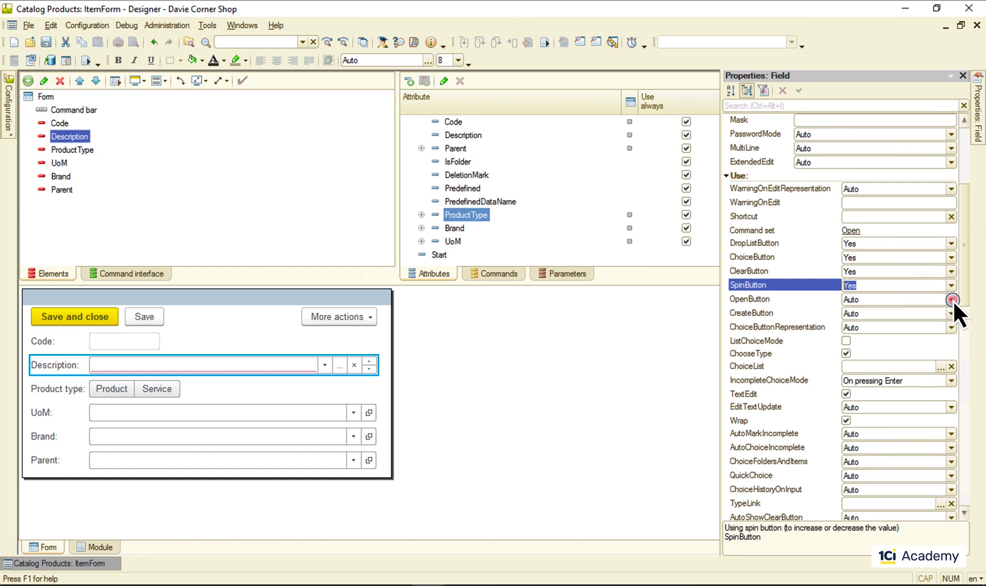
click(952, 300)
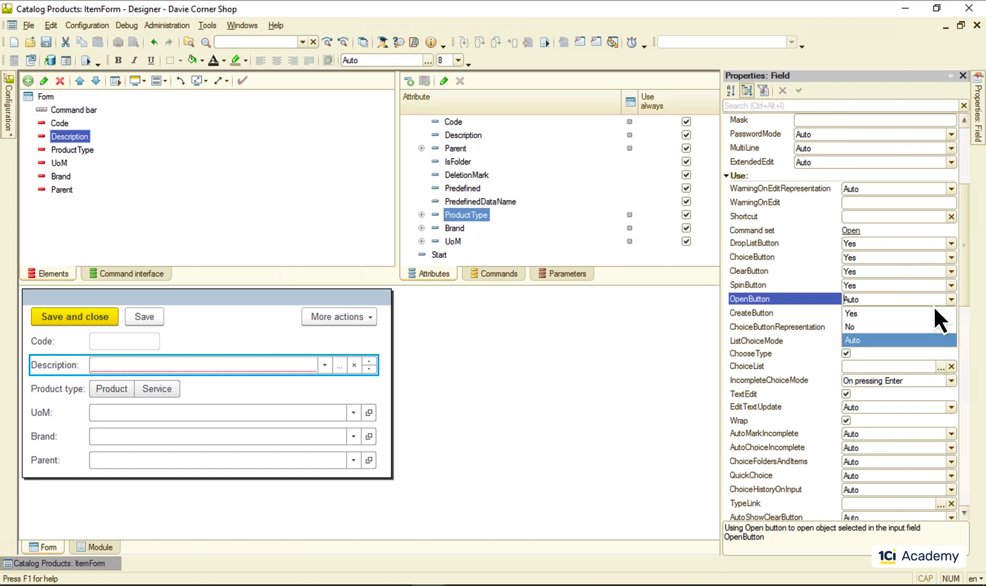
click(905, 314)
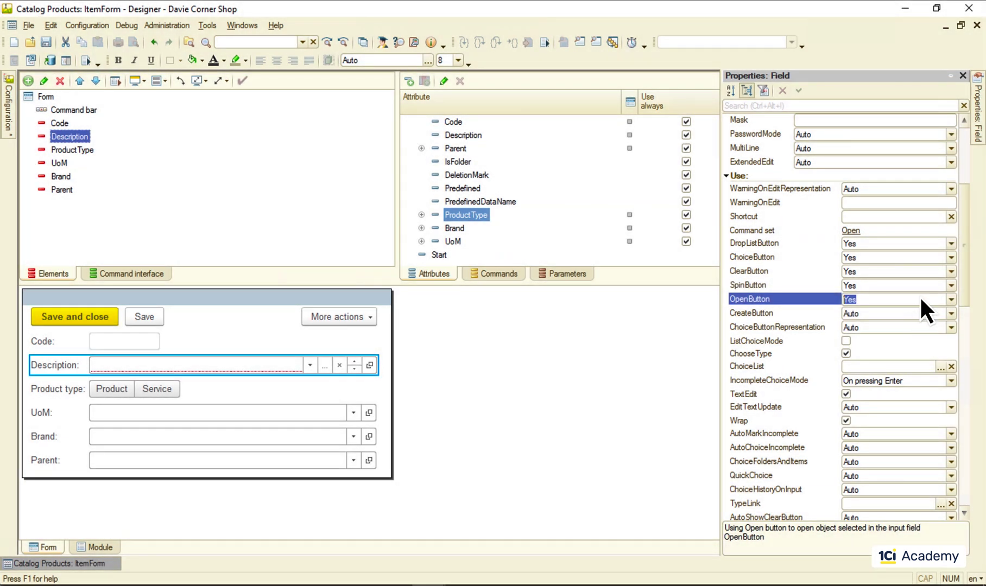
click(966, 235)
drag(966, 235, 966, 459)
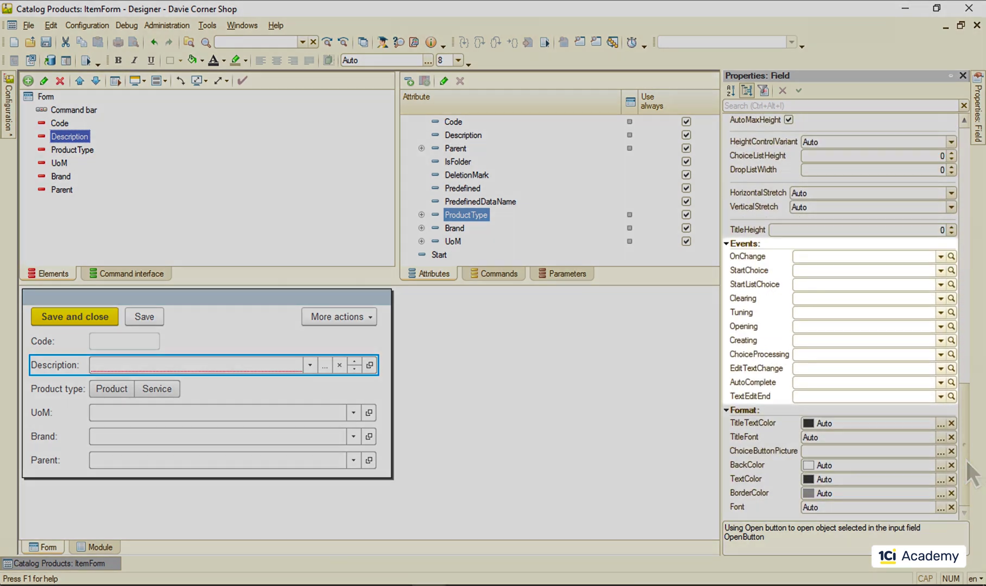